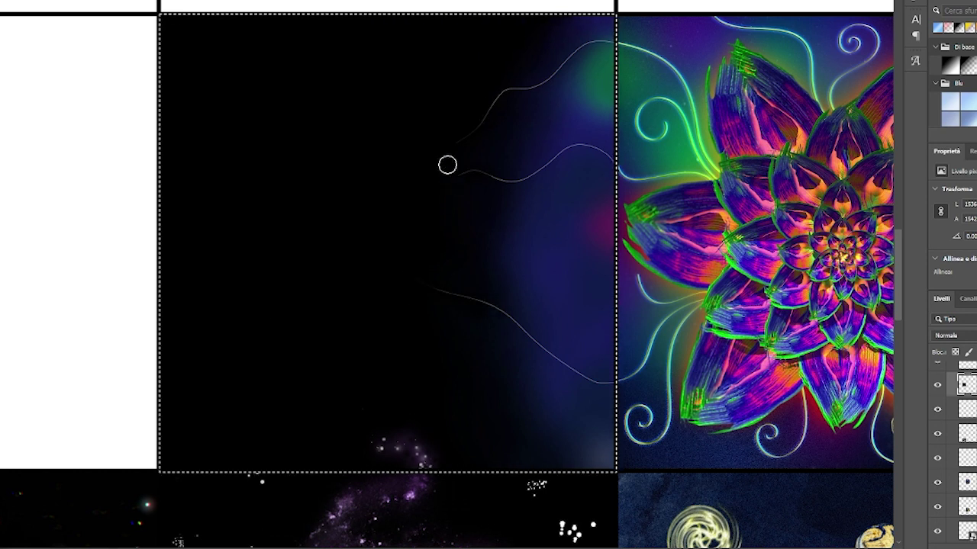
Paint soft grey upper and lower eyelids in the selected black panel and tint them bluish purple
mouse_move(229, 258)
mouse_down()
mouse_move(274, 246)
mouse_move(332, 207)
mouse_move(280, 209)
mouse_move(301, 178)
mouse_move(378, 267)
mouse_up()
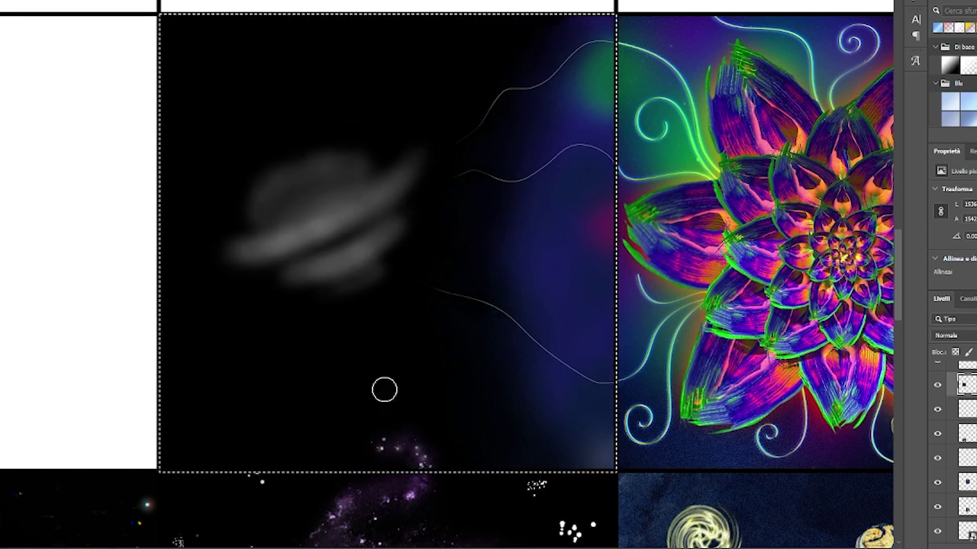
mouse_move(238, 221)
mouse_down()
mouse_move(304, 200)
mouse_move(263, 221)
mouse_move(285, 190)
mouse_move(207, 246)
mouse_move(242, 197)
mouse_up()
drag(290, 266, 412, 202)
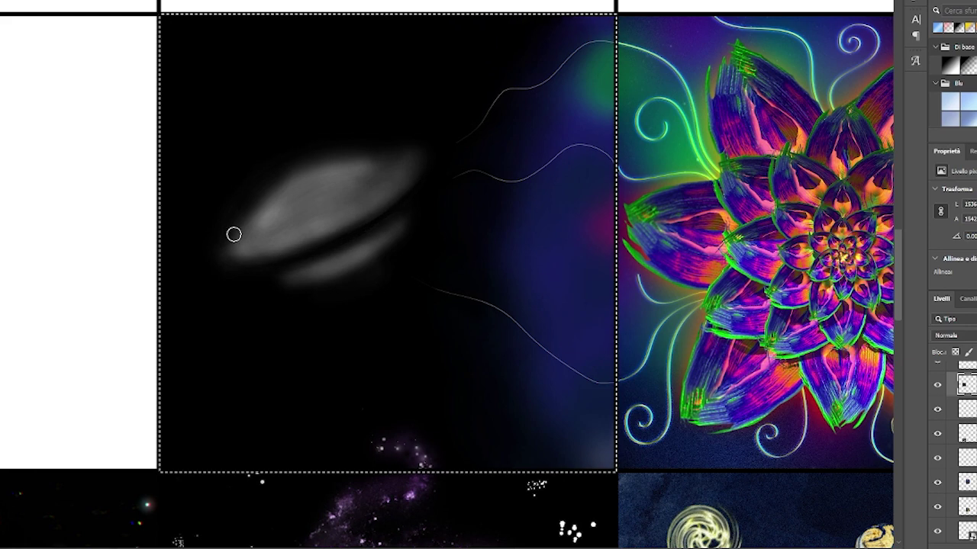
click(777, 168)
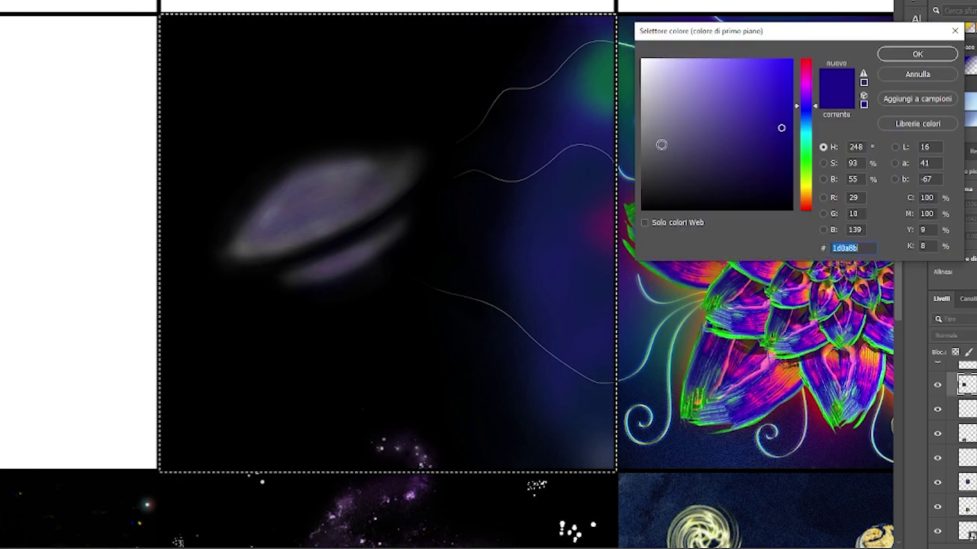
Paint a narrow slanted white eye between the lids, with two blue irises, dark pupils, small white highlights and a lower lid line
key(Return)
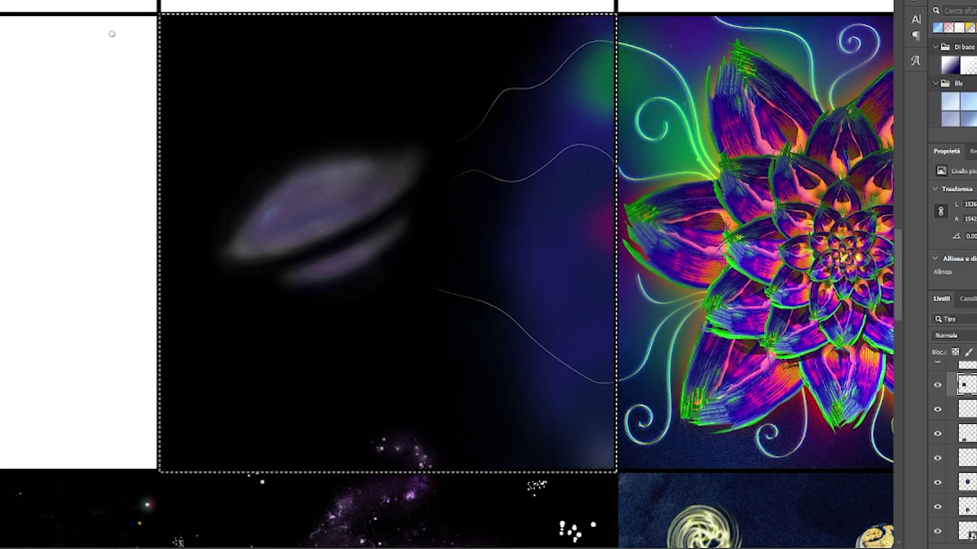
mouse_move(310, 254)
mouse_down()
mouse_move(374, 225)
mouse_move(290, 259)
mouse_move(367, 227)
mouse_move(312, 251)
mouse_up()
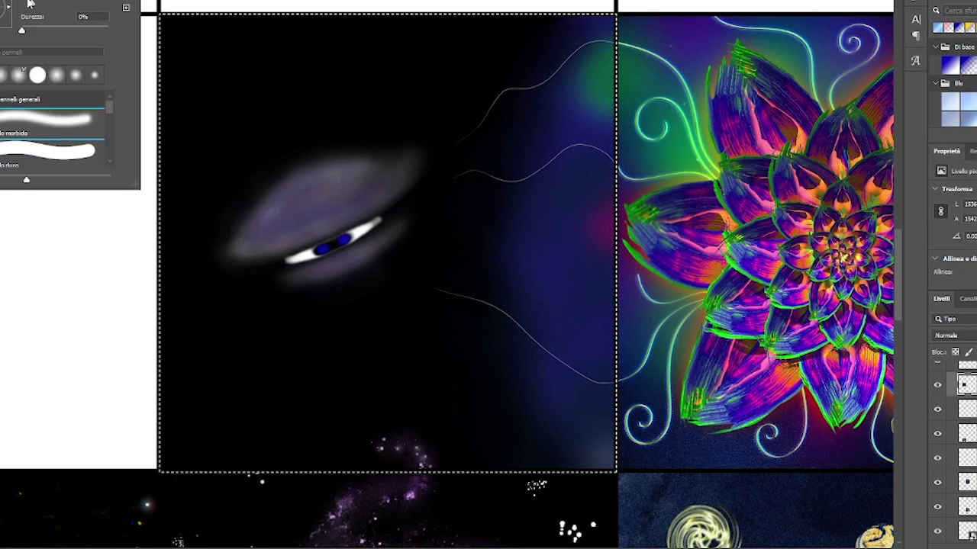
mouse_move(347, 240)
mouse_down()
mouse_move(296, 248)
mouse_move(283, 189)
mouse_move(308, 246)
mouse_move(343, 233)
mouse_up()
mouse_move(298, 264)
mouse_down()
mouse_move(273, 221)
mouse_move(355, 221)
mouse_move(304, 247)
mouse_move(357, 226)
mouse_move(301, 267)
mouse_move(318, 264)
mouse_move(287, 279)
mouse_up()
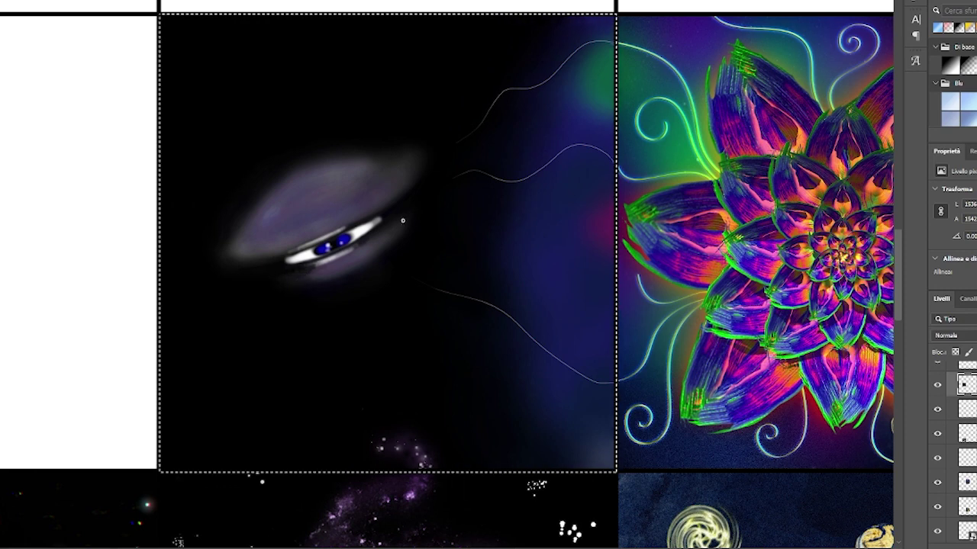
Fade the outer edges of both eyelids into the black background with a soft black brush
mouse_move(355, 229)
mouse_down()
mouse_move(362, 155)
mouse_move(423, 178)
mouse_move(226, 235)
mouse_move(356, 175)
mouse_move(340, 216)
mouse_move(354, 177)
mouse_move(338, 155)
mouse_move(347, 304)
mouse_move(327, 202)
mouse_move(242, 270)
mouse_move(329, 165)
mouse_move(377, 153)
mouse_move(279, 222)
mouse_move(399, 156)
mouse_move(263, 209)
mouse_up()
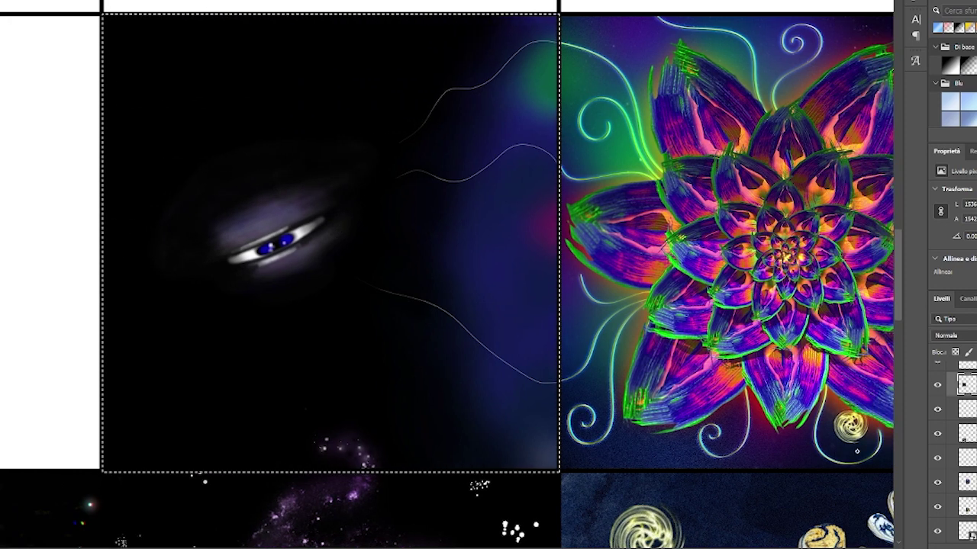
click(55, 4)
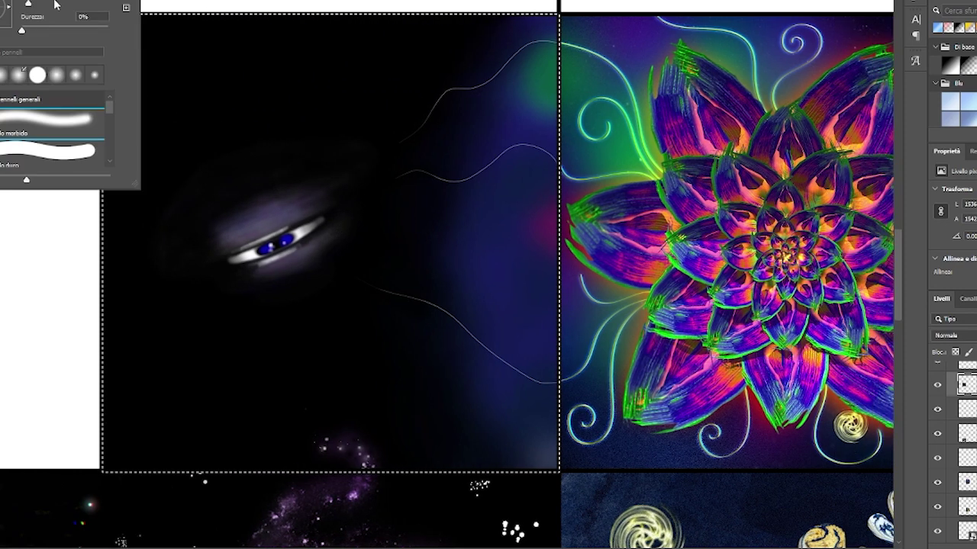
click(150, 183)
click(55, 4)
double_click(37, 74)
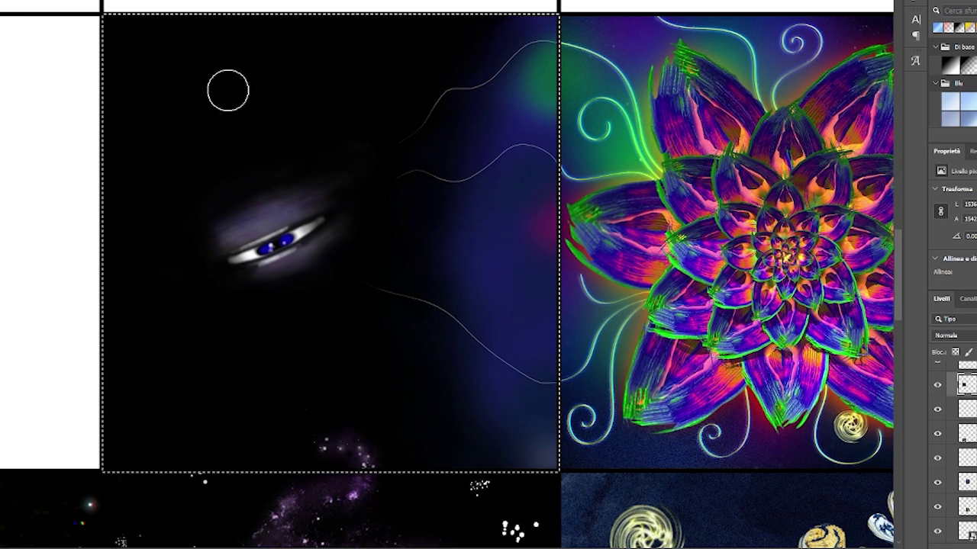
Dot small white stars into the lower right corner of the selected panel
click(55, 5)
double_click(38, 74)
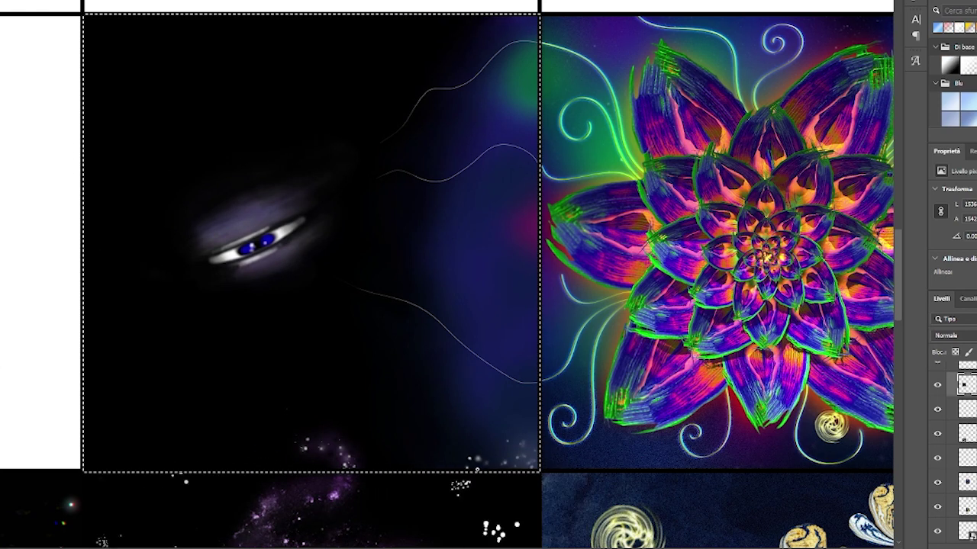
click(55, 5)
double_click(37, 74)
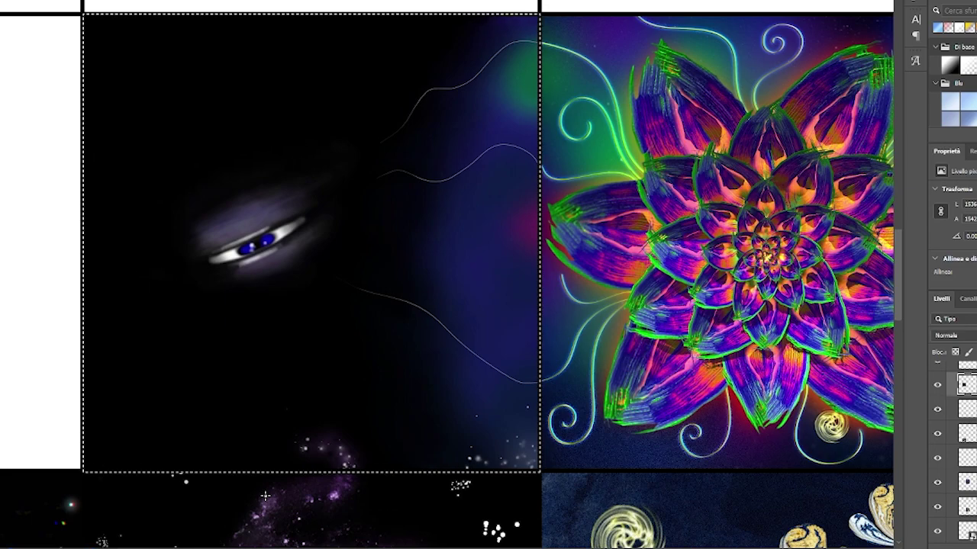
Try the dual brush option with the Linear Height mode on the current brush
scroll(32, 328, down, 2)
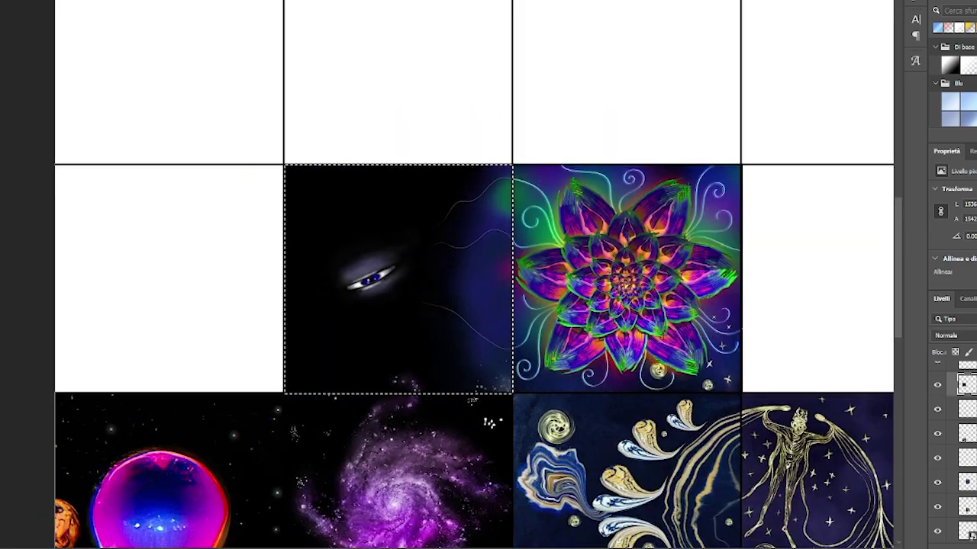
click(411, 109)
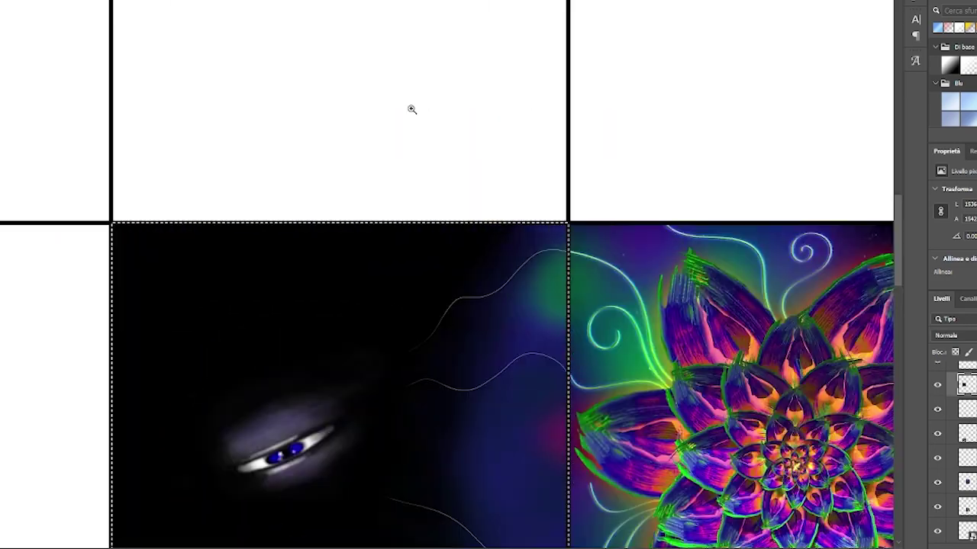
scroll(412, 110, down, 3)
scroll(412, 109, left, 2)
click(55, 5)
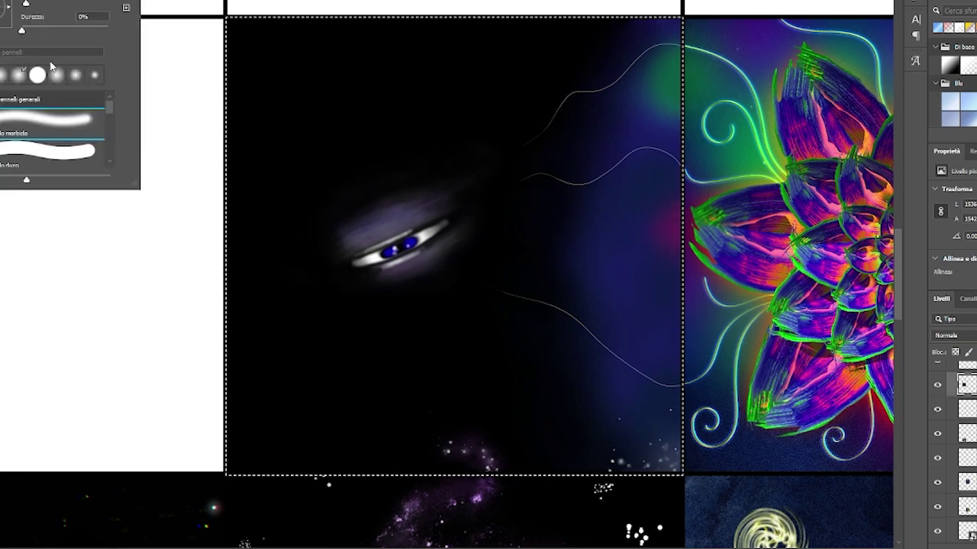
click(298, 81)
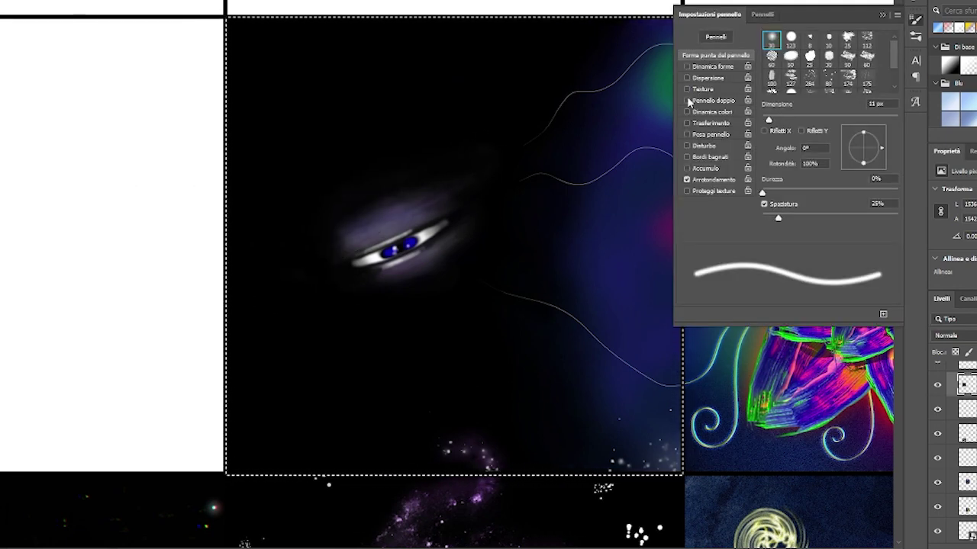
click(688, 100)
click(815, 35)
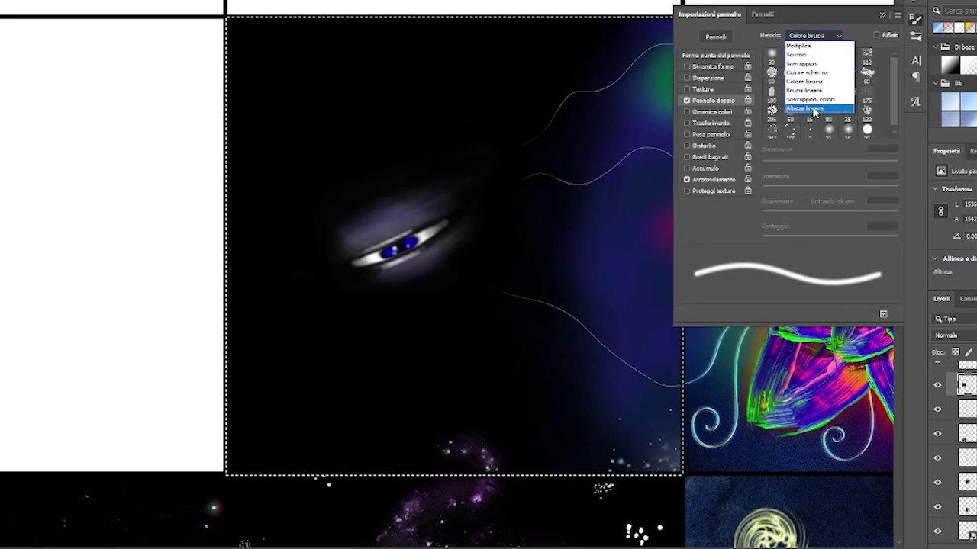
click(809, 108)
Switch to the soft round pressure size brush from the general brushes
click(763, 13)
scroll(835, 164, down, 3)
scroll(835, 164, up, 3)
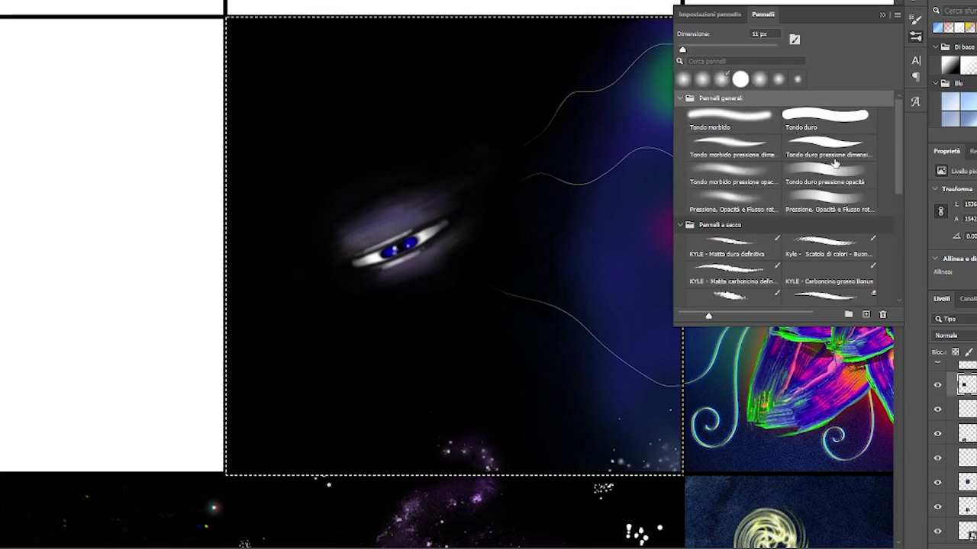
click(731, 145)
click(915, 35)
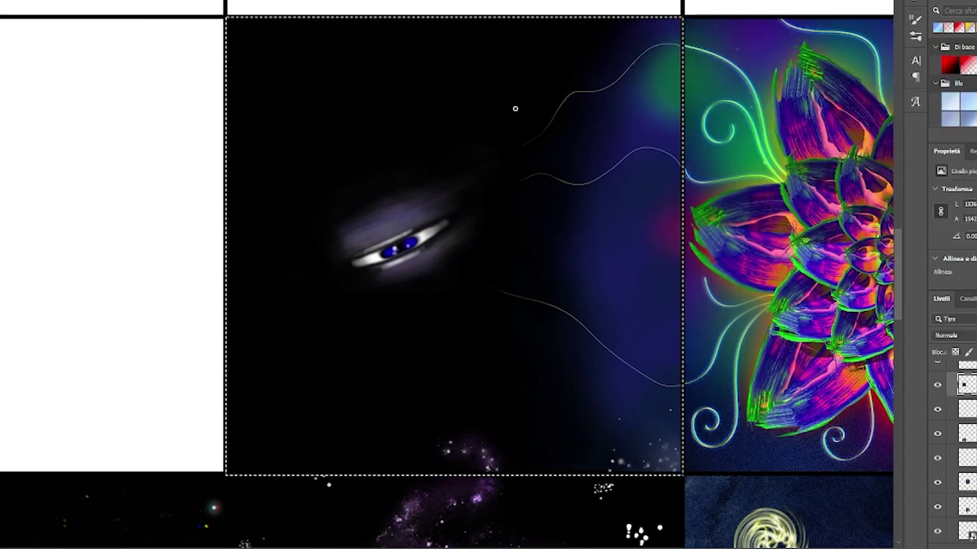
Draw dark red runes above and below the eye, each with a long slanted stem, an arc and short cross strokes
drag(374, 175, 328, 73)
drag(431, 301, 469, 400)
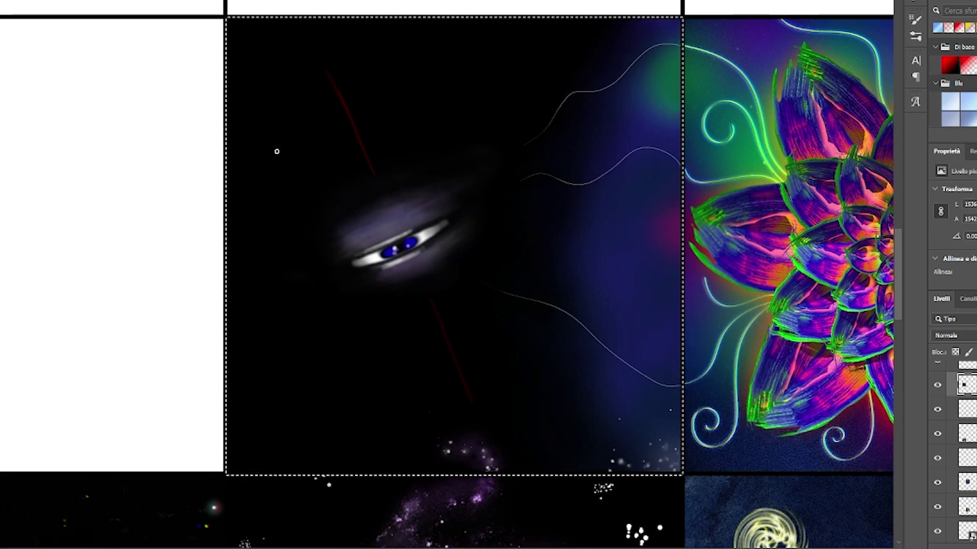
drag(416, 305, 432, 323)
drag(374, 164, 342, 135)
drag(458, 309, 450, 347)
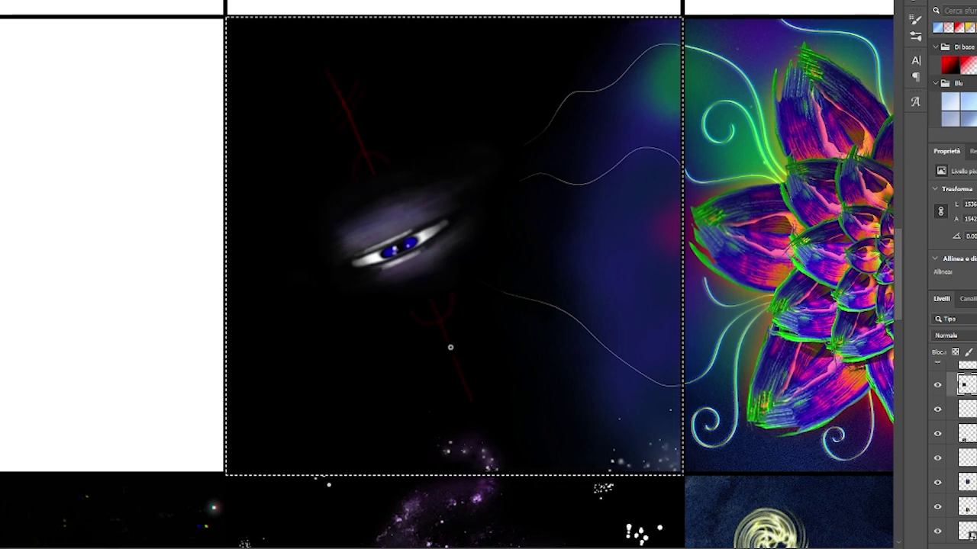
Go over the runes in blue and add blue and red zigzag lines beside the upper and lower runes
click(915, 54)
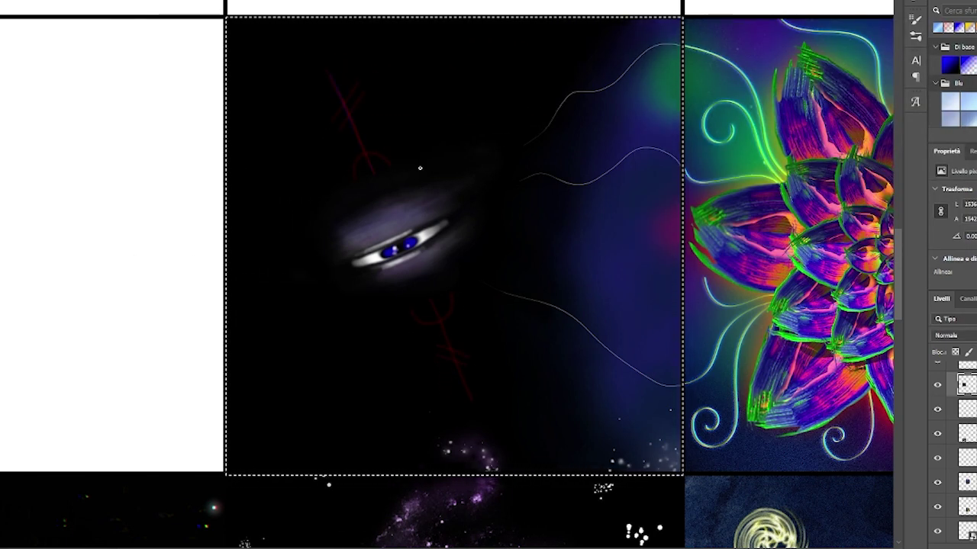
scroll(389, 161, right, 1)
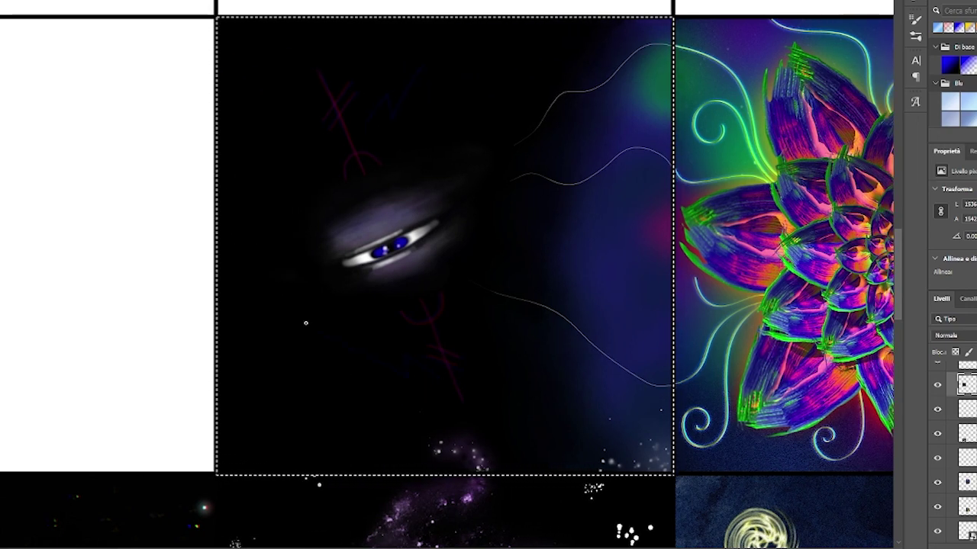
click(916, 54)
click(916, 52)
drag(366, 114, 420, 69)
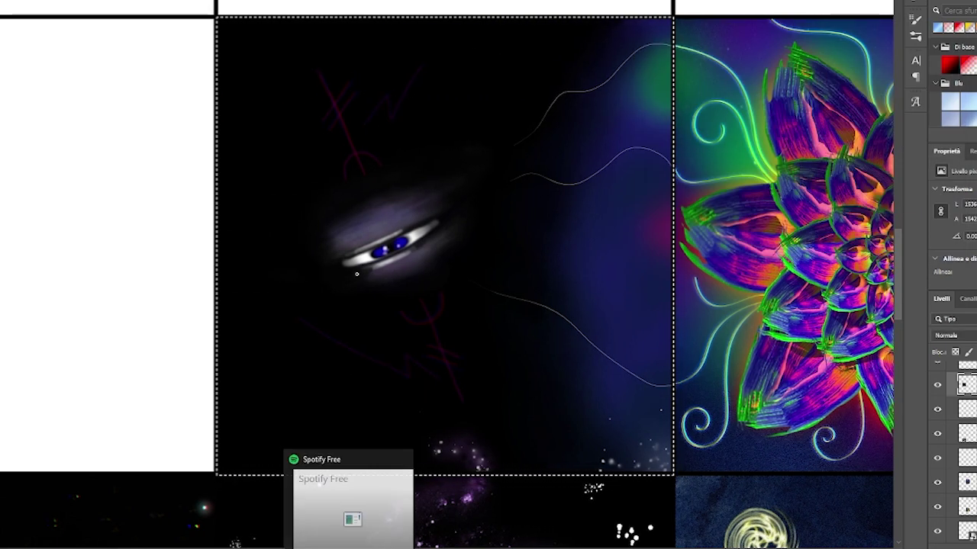
drag(298, 321, 458, 382)
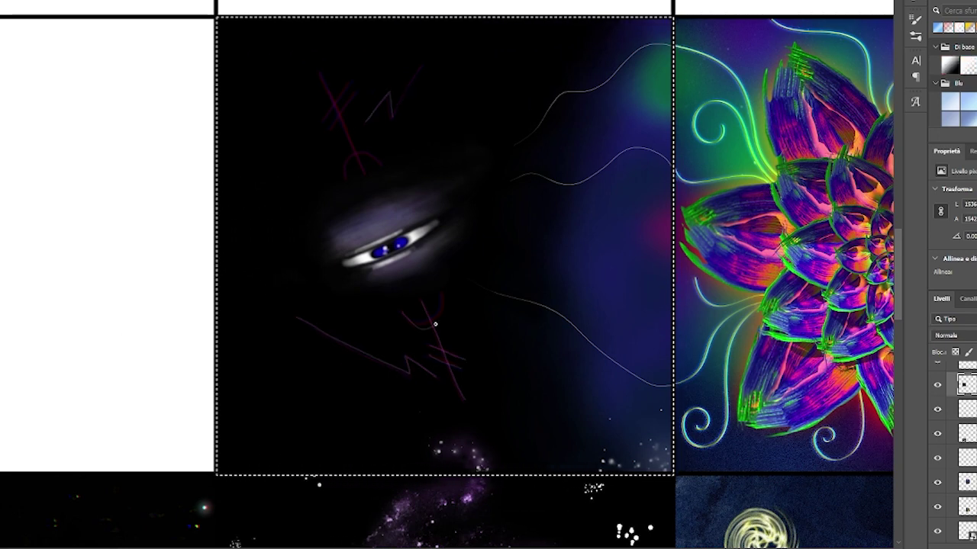
Trace thin white and yellow highlights over the runes and zigzag lines
middle_click(424, 357)
click(424, 357)
drag(347, 141, 381, 175)
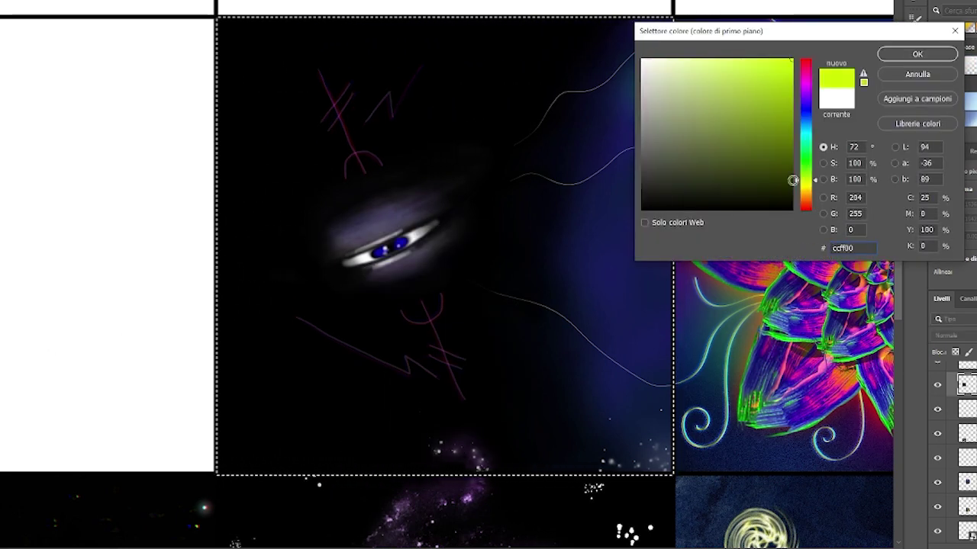
click(916, 54)
drag(336, 95, 389, 103)
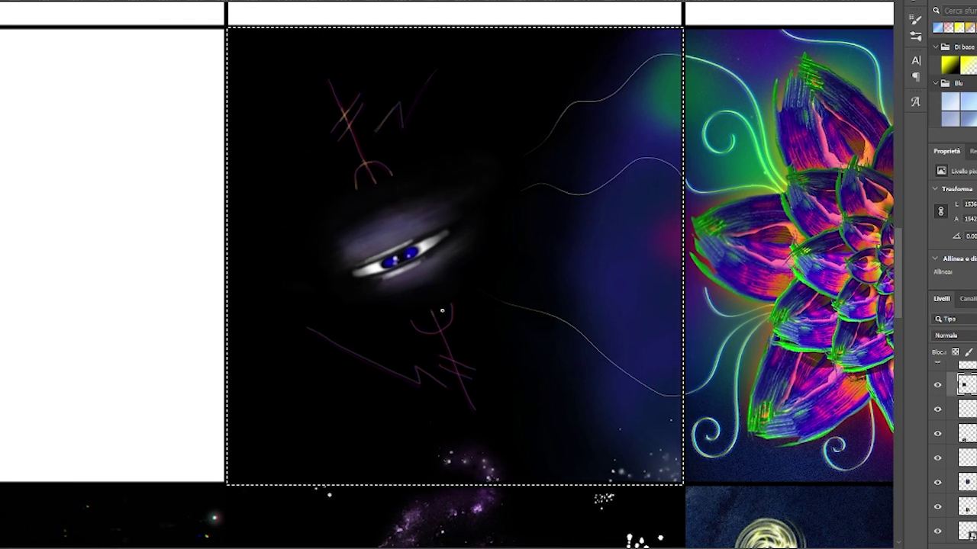
Soften the ends of the rune and zigzag strokes, and draw small dark marks on the eyelids
click(45, 1)
double_click(61, 77)
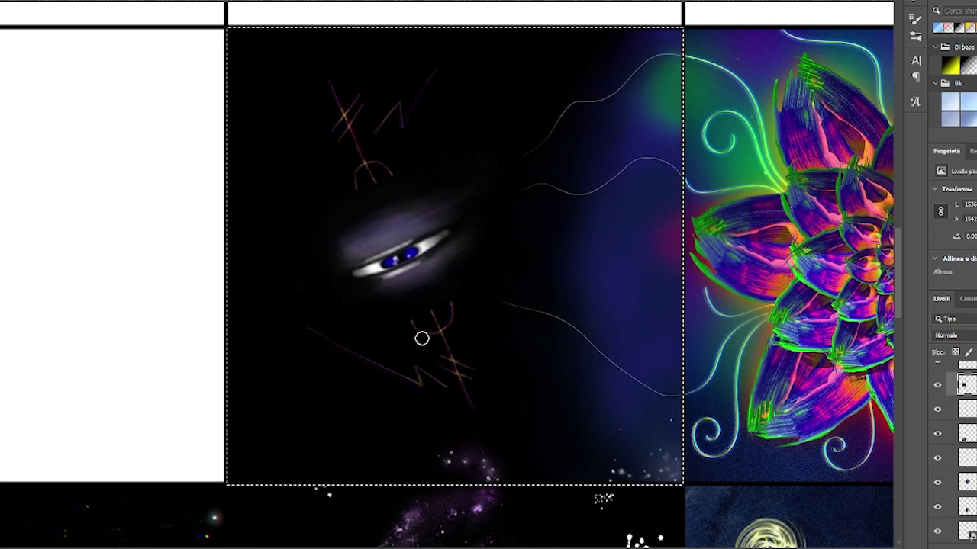
right_click(146, 271)
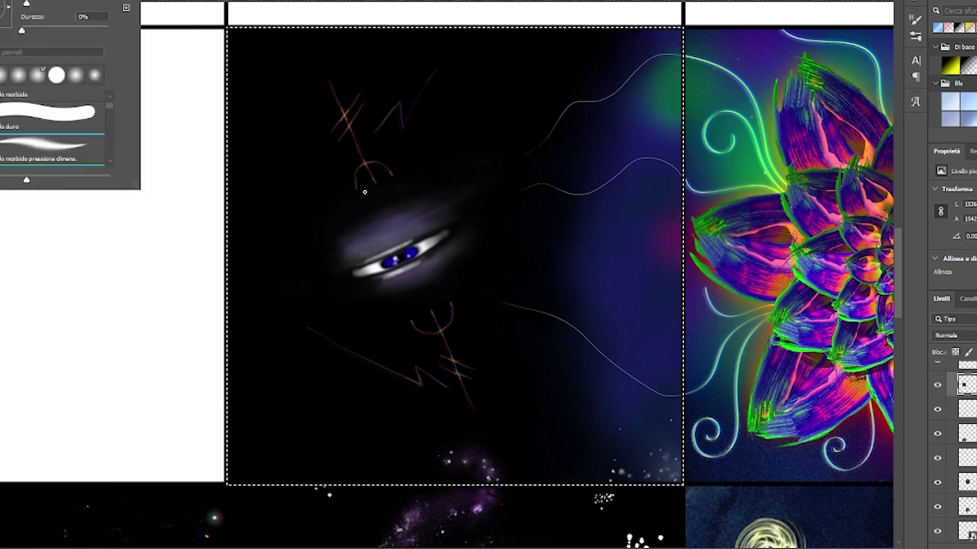
click(371, 249)
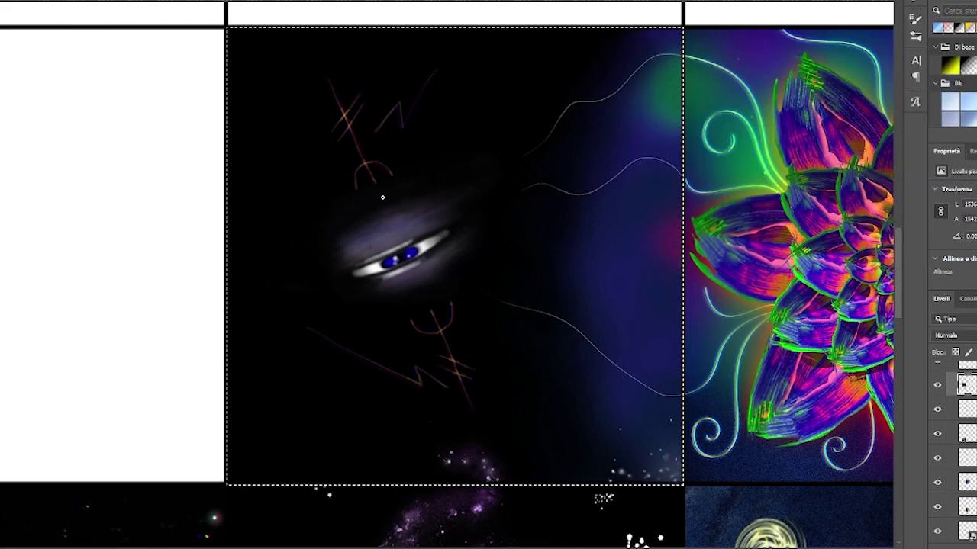
alt+click(382, 225)
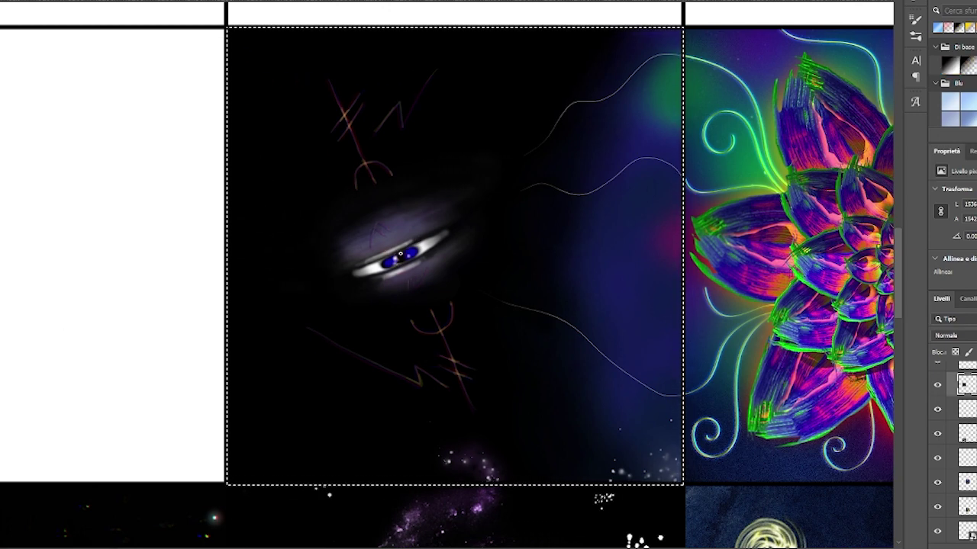
Brush a faint pale pink tint onto the eyelids around the eye
click(883, 53)
right_click(843, 8)
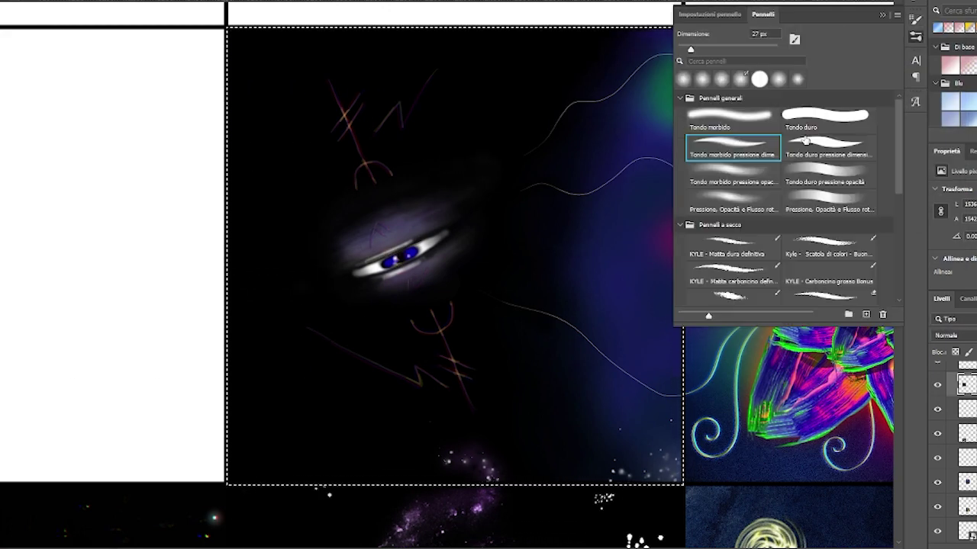
key(Escape)
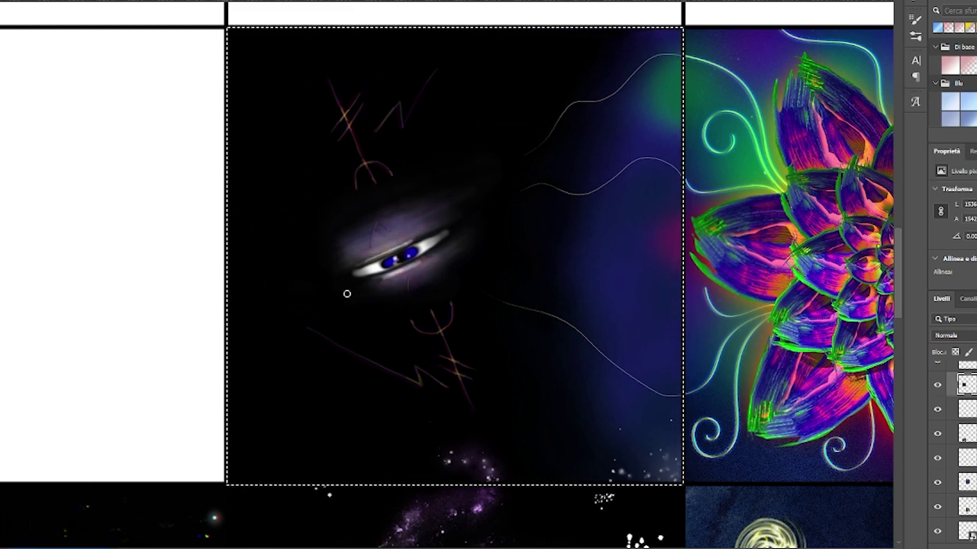
key(alt+Tab)
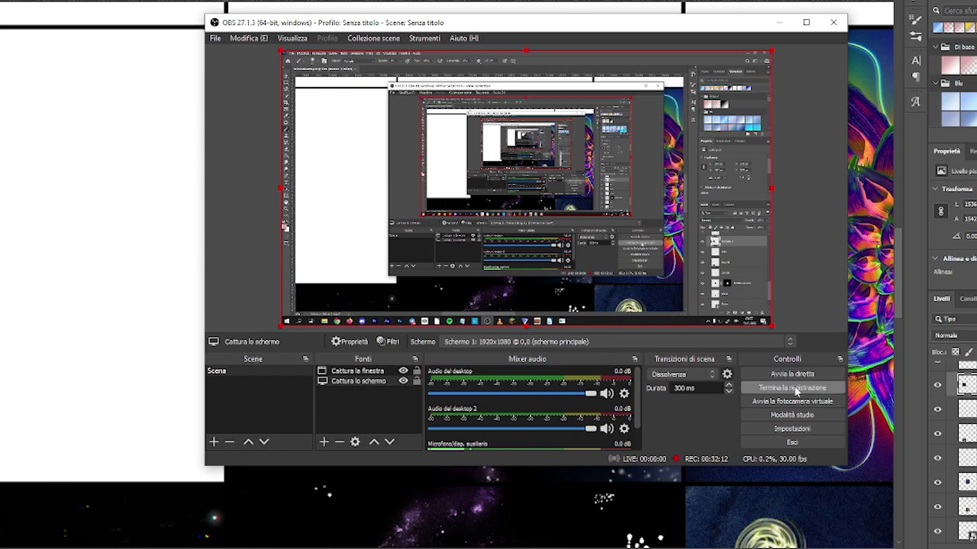
key(alt+Tab)
alt+click(55, 251)
scroll(56, 251, down, 2)
scroll(55, 251, left, 2)
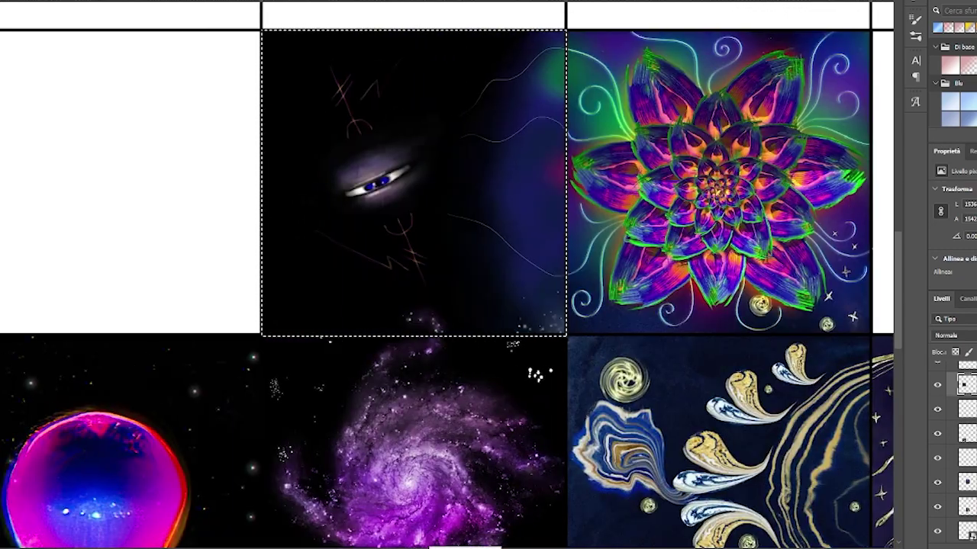
key(alt+Tab)
key(alt+Tab)
key(ctrl+plus)
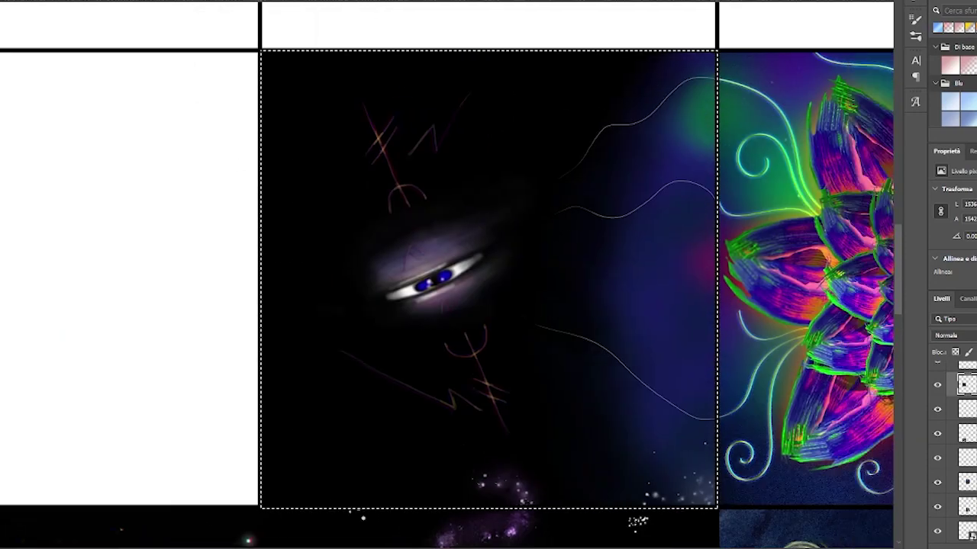
Sketch a column of faint angular runes between the eye and the blue glow, crossing the wavy lines, starting in red
click(781, 111)
click(917, 54)
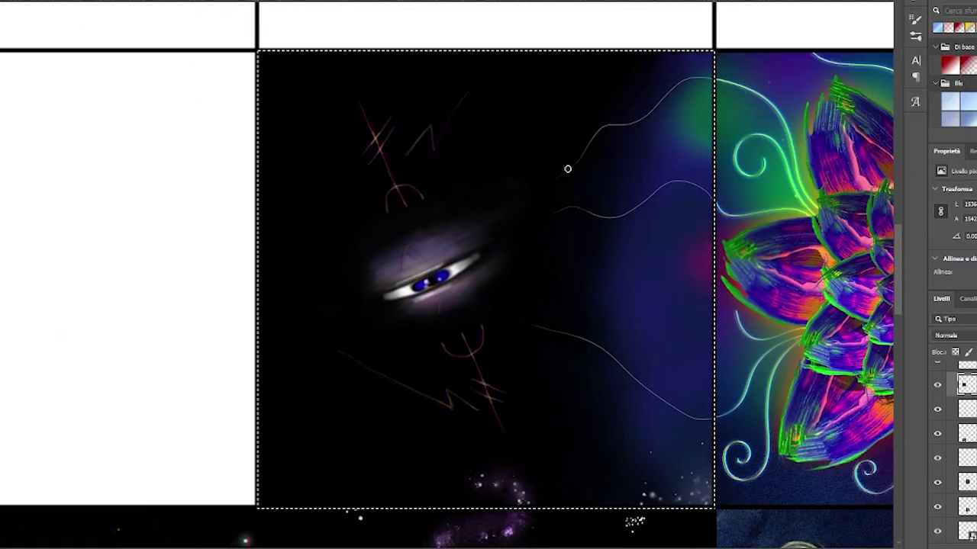
key(super+a)
key(Escape)
scroll(497, 527, right, 4)
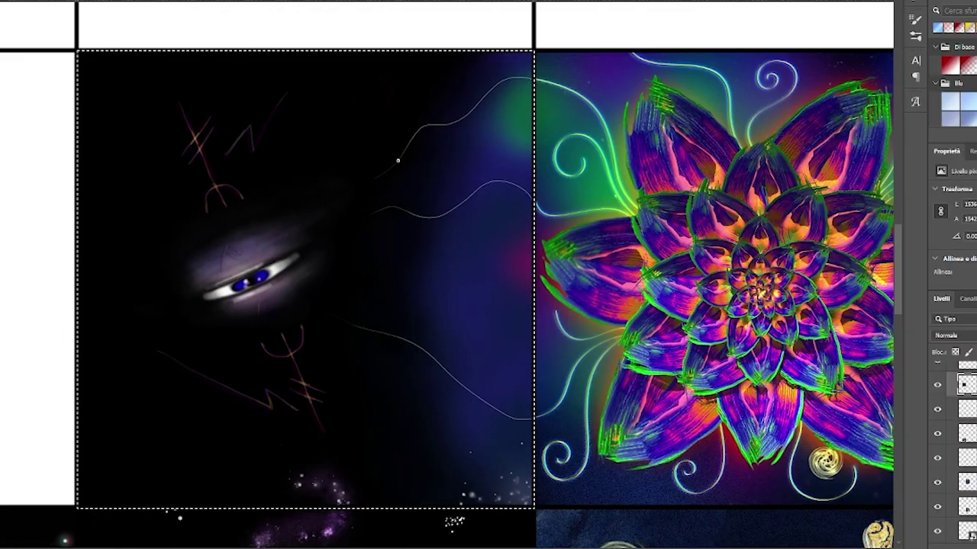
key(F5)
key(F5)
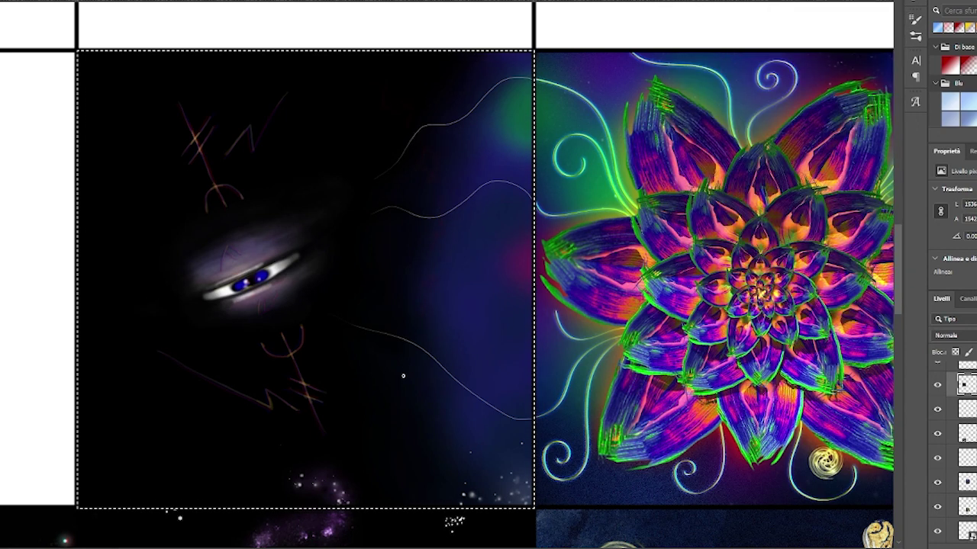
key(x)
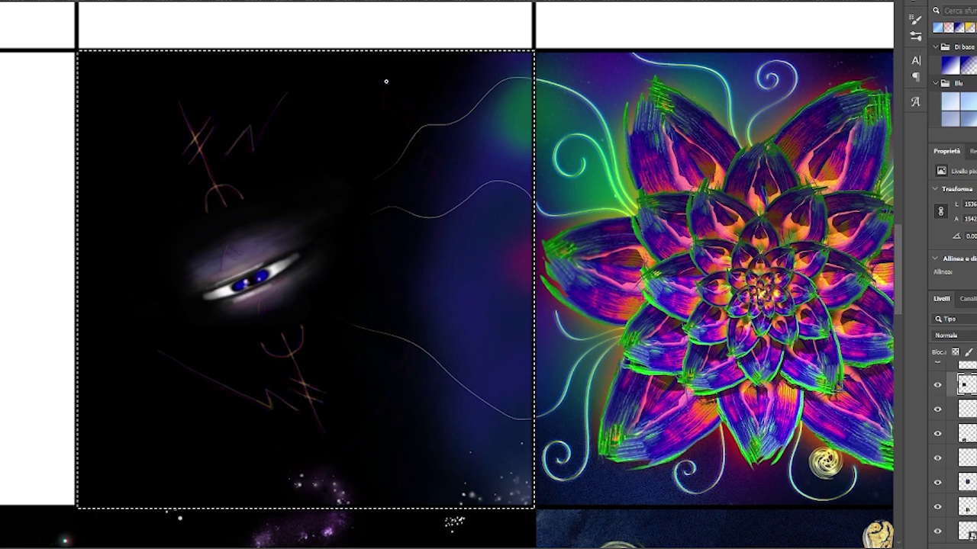
key(Return)
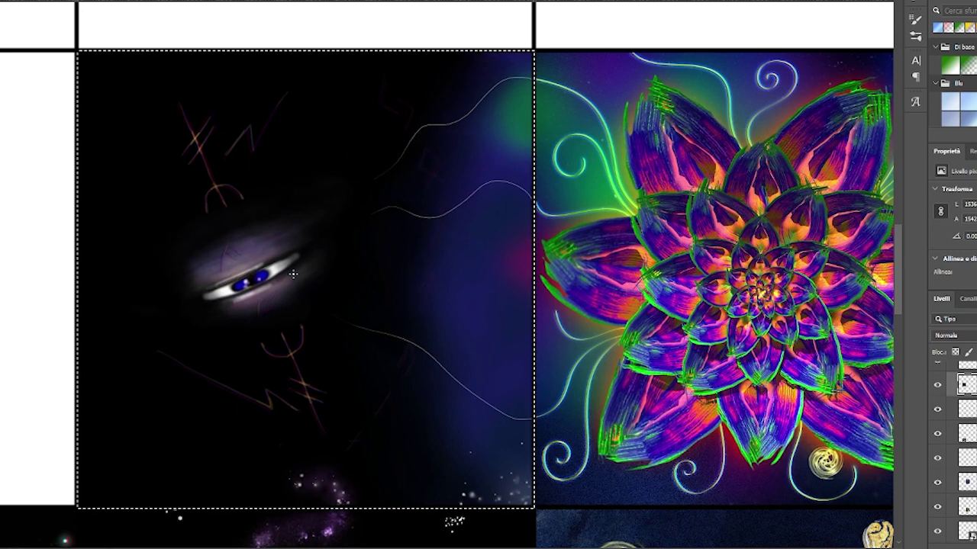
Go over the column of runes in red and in blue 0048ff
key(Return)
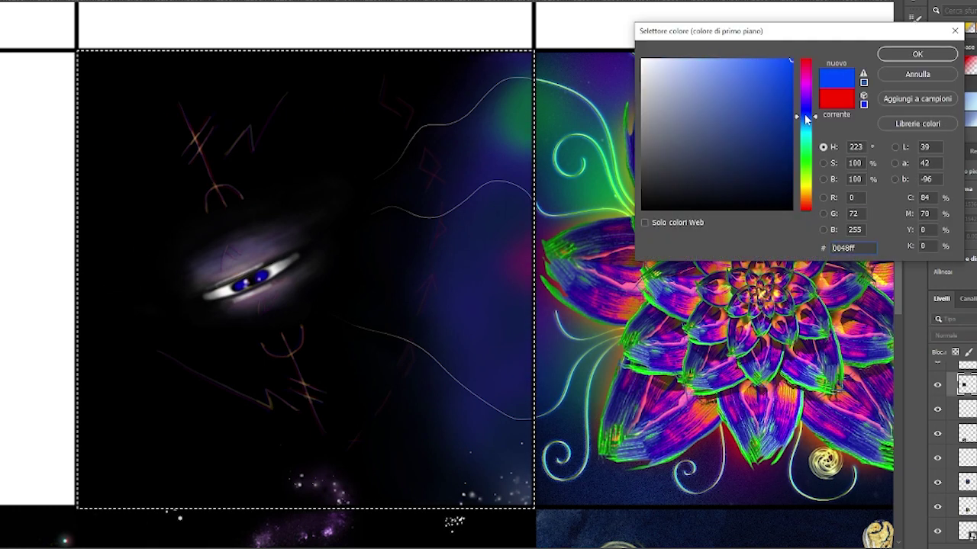
key(Return)
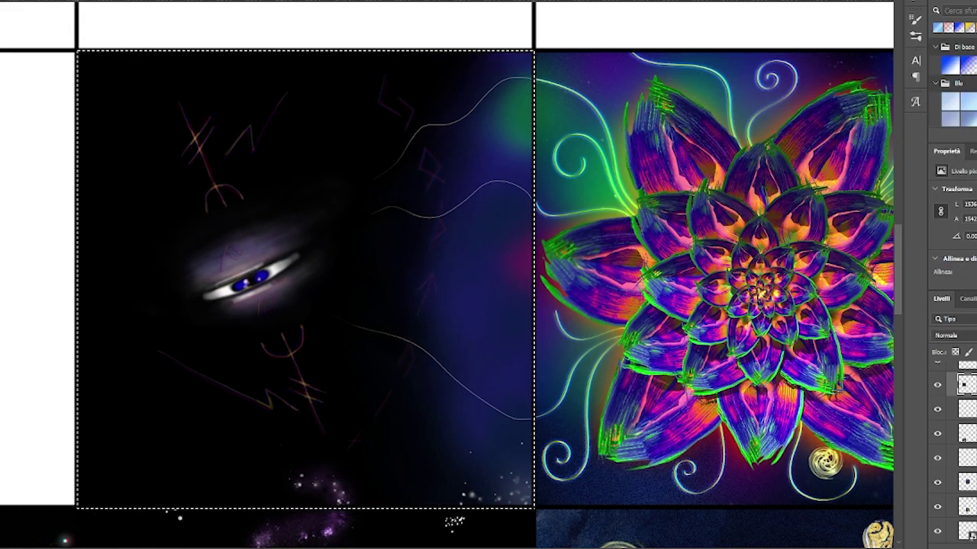
key(Return)
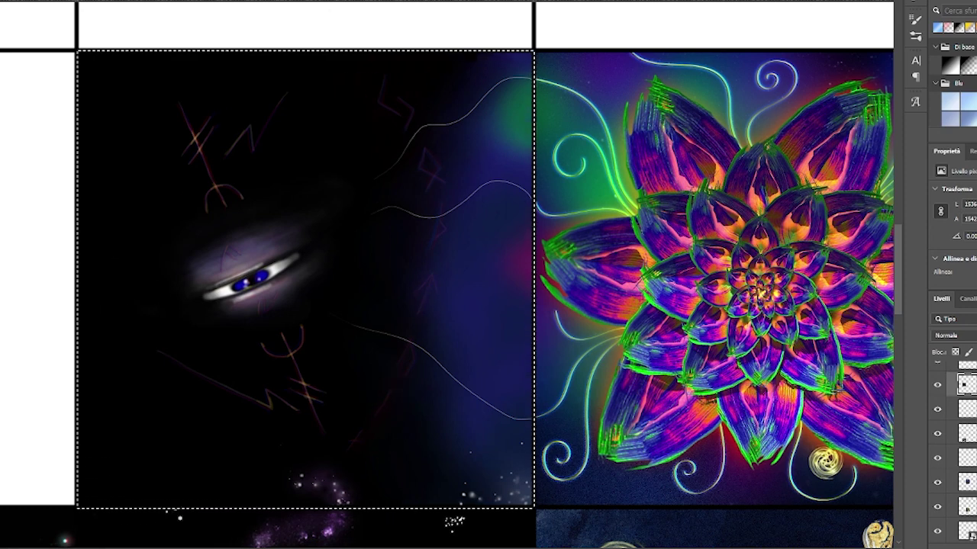
Brush soft blue and red halos around the runes and lighten the strokes of the rune column
key(Return)
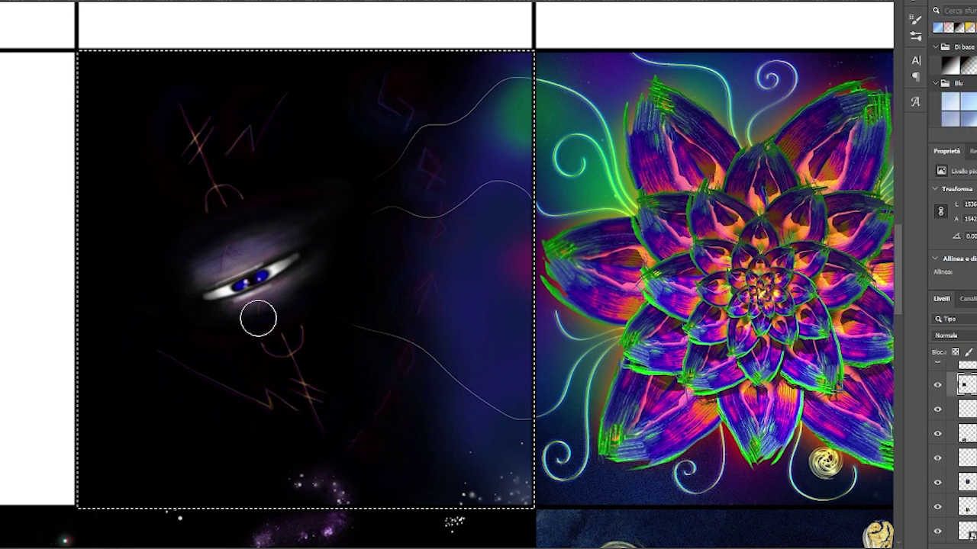
click(15, 2)
key(Escape)
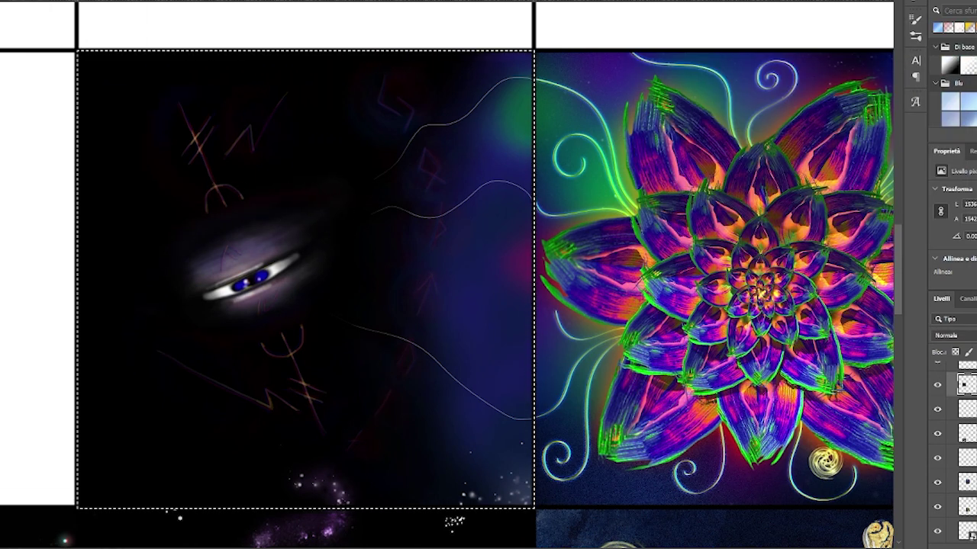
key(Return)
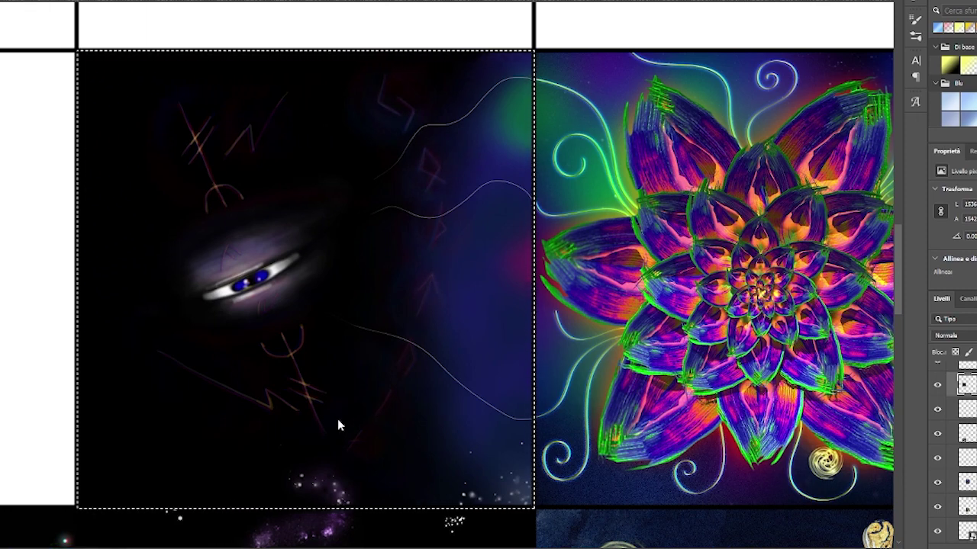
Bring the eye panel into its own document and darken its blue glow, leaving separate green, magenta and blue spots
key(z)
drag(367, 192, 178, 154)
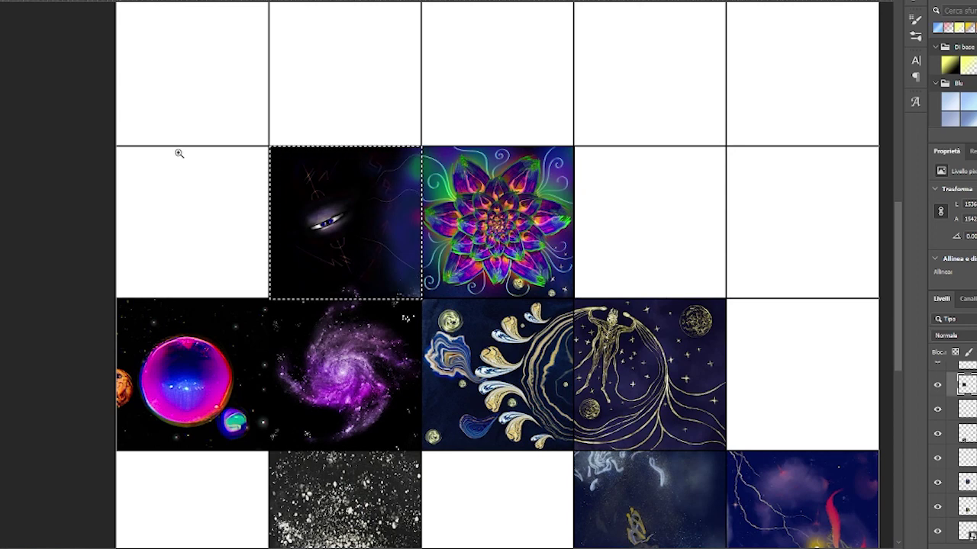
key(ctrl+minus)
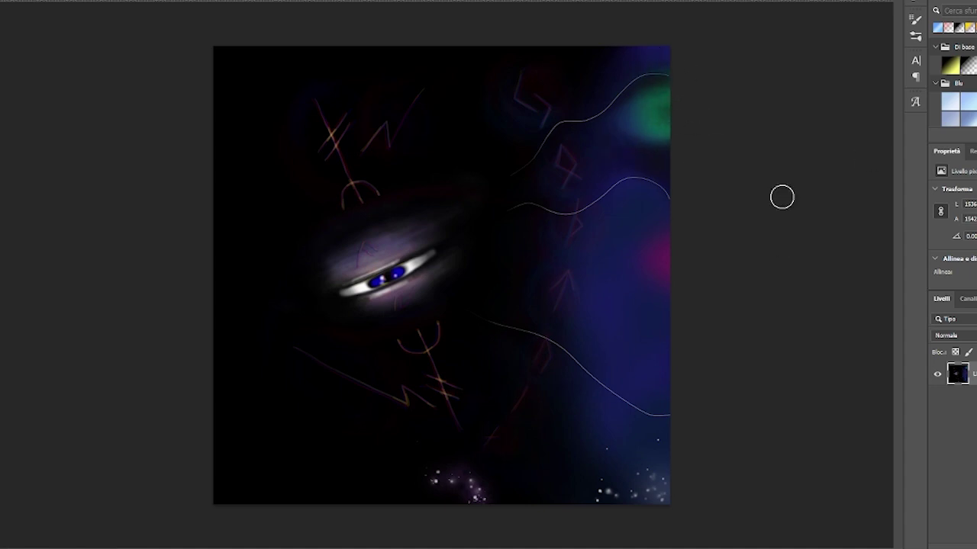
key(bracketright)
key(bracketright)
key(bracketright)
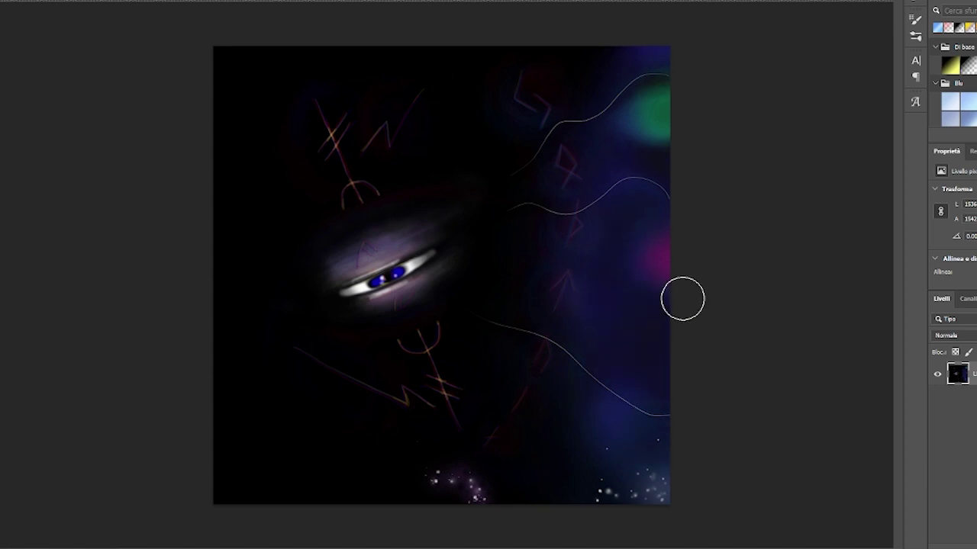
key(bracketleft)
key(bracketleft)
click(11, 182)
key(Return)
key(s)
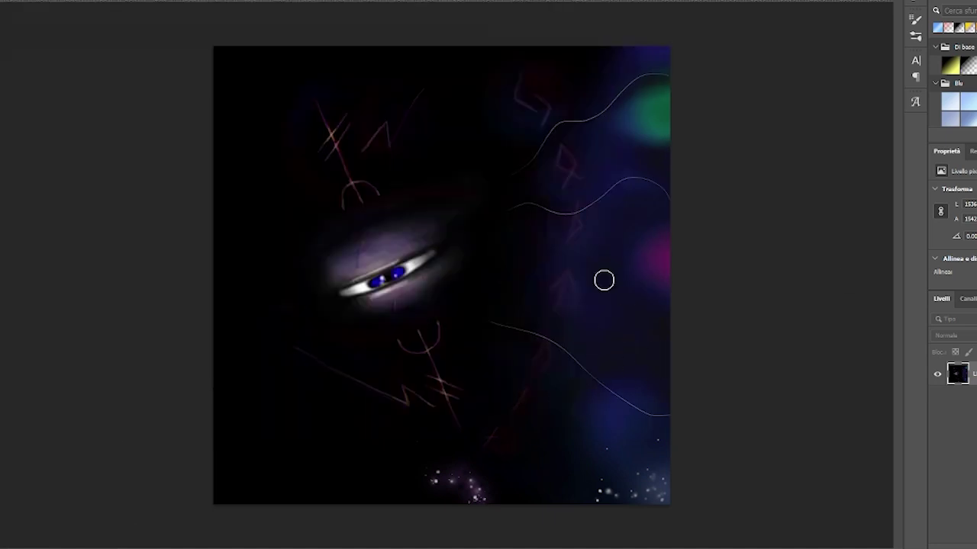
Brush soft red, blue, green and magenta arcs around the runes in the column beside the eye
click(23, 0)
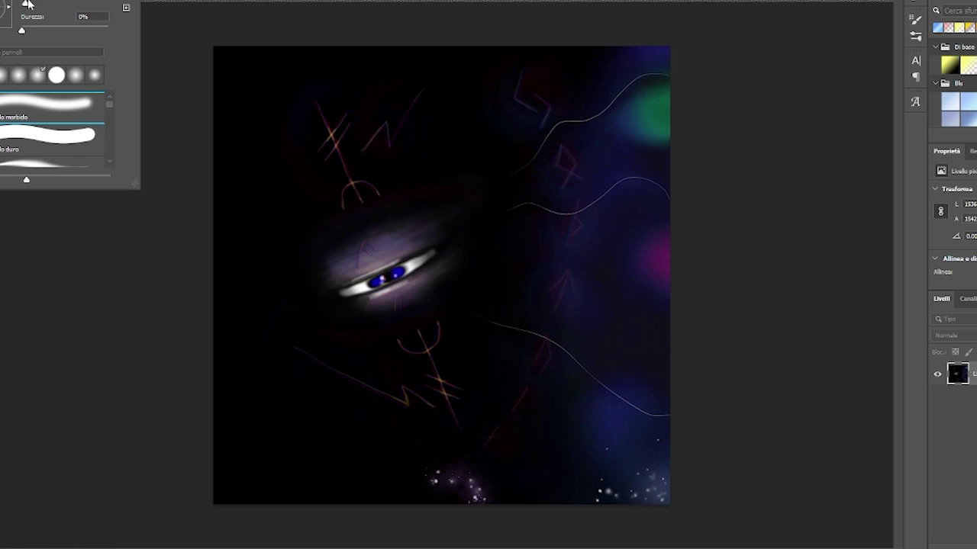
click(584, 224)
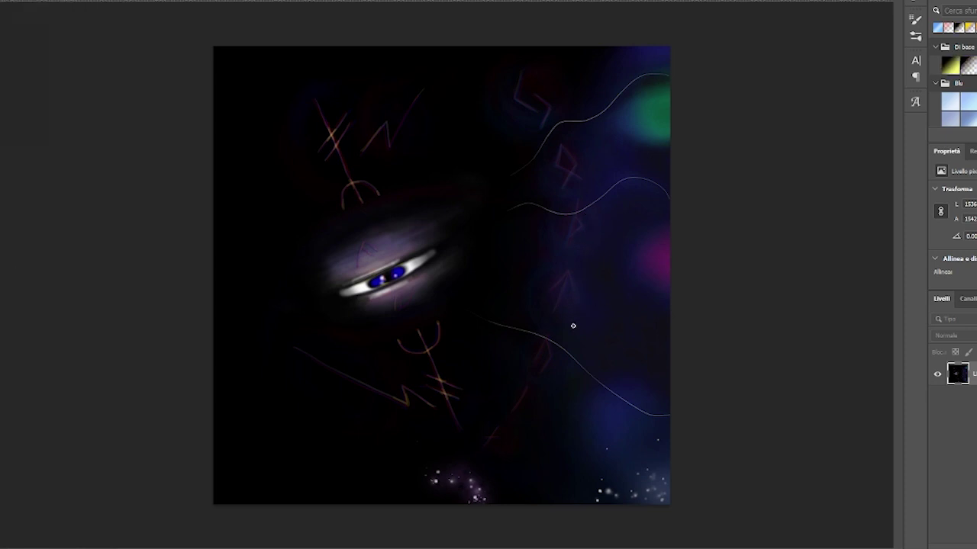
alt+shift+right_click(615, 167)
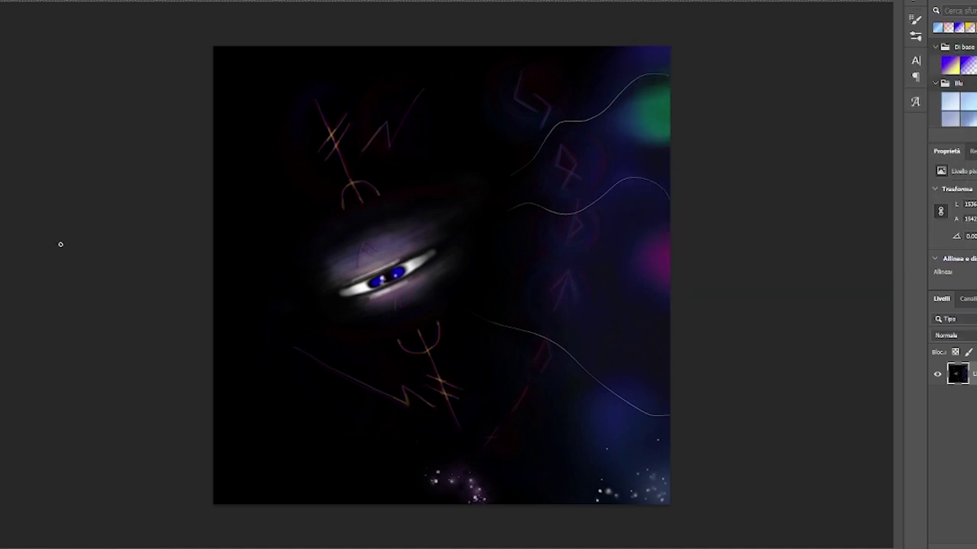
alt+shift+right_click(611, 152)
click(23, 1)
click(599, 149)
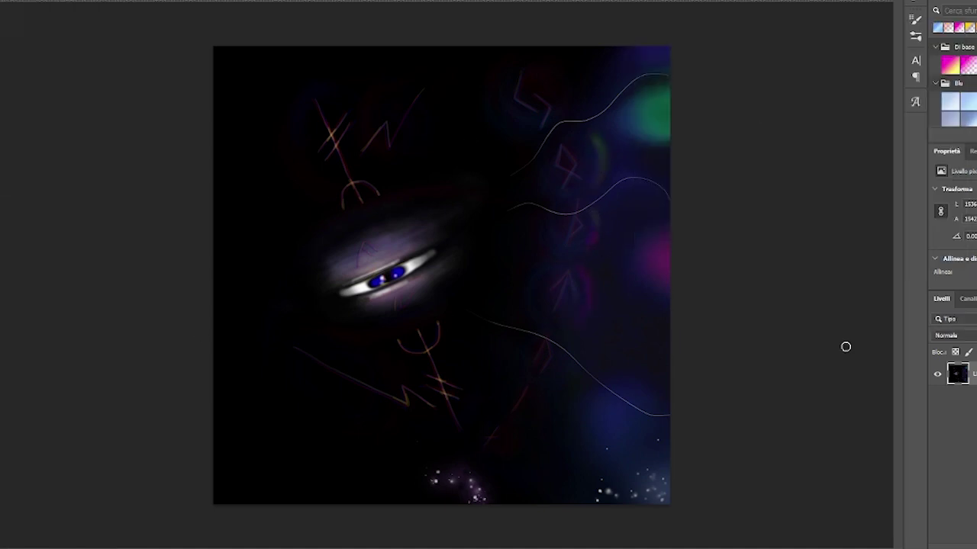
Draw thin tendrils along the upper wavy lines and off the magenta glow, plus faint curved arcs on the eye's outer side
key(d)
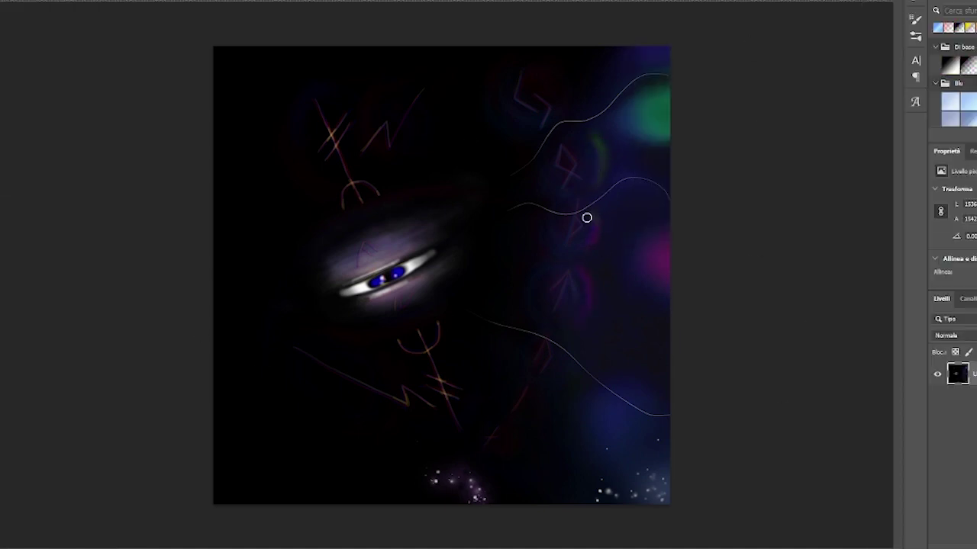
right_click(44, 13)
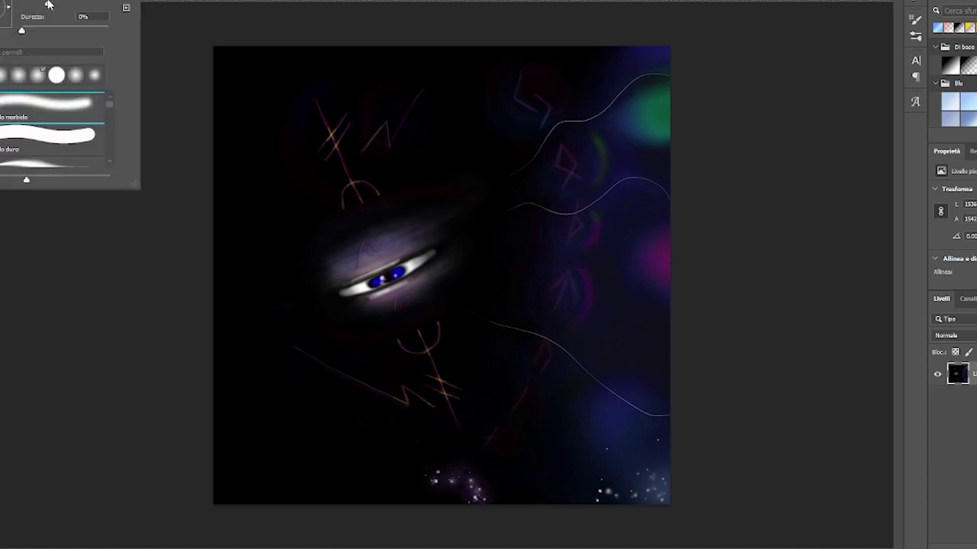
key(Escape)
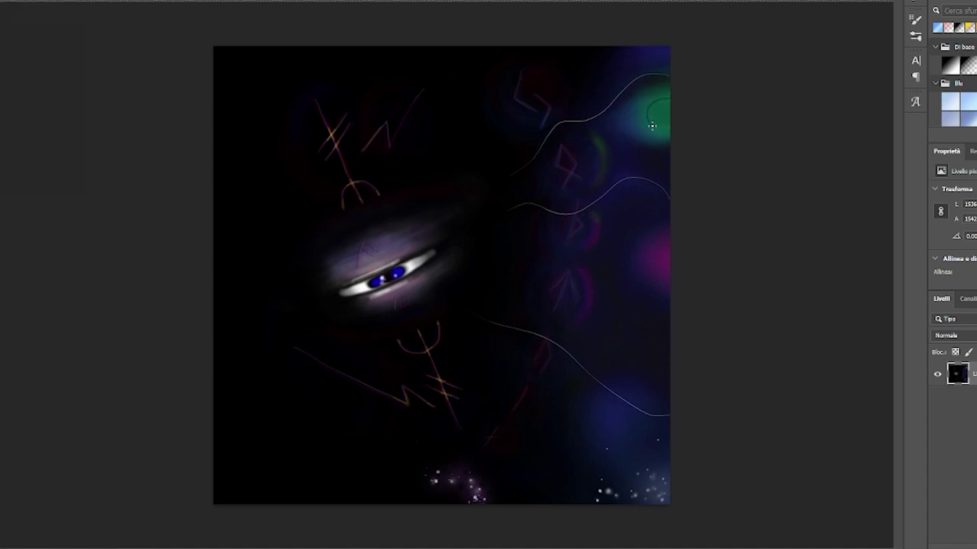
right_click(667, 96)
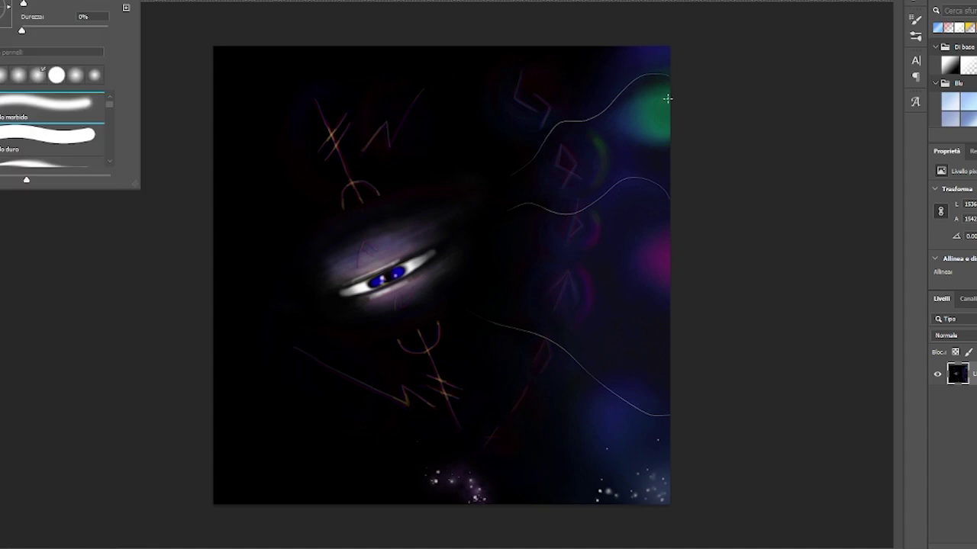
key(Escape)
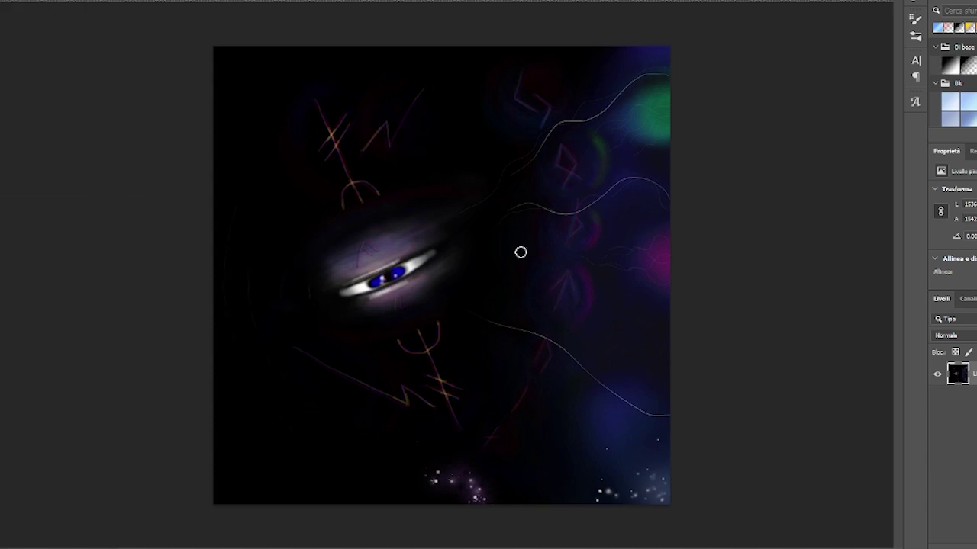
Draw thin rings over the green and magenta glows and small dark scribbles at the eye's outer corner
right_click(326, 280)
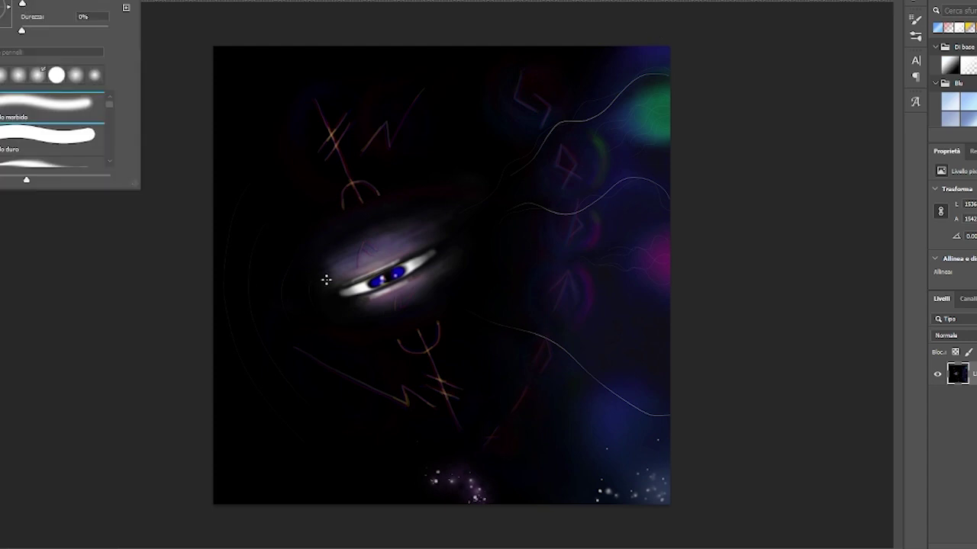
key(Escape)
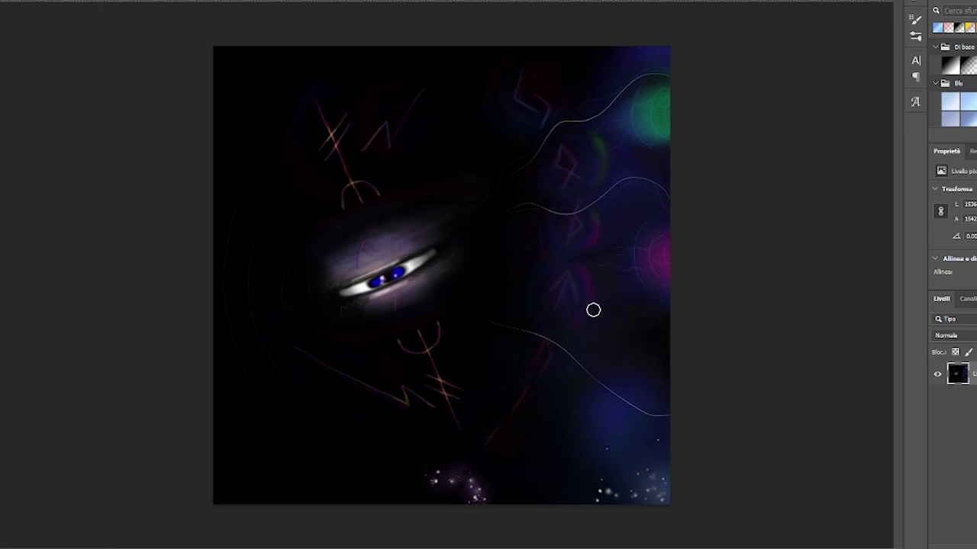
key(F5)
key(F5)
key(Return)
key(d)
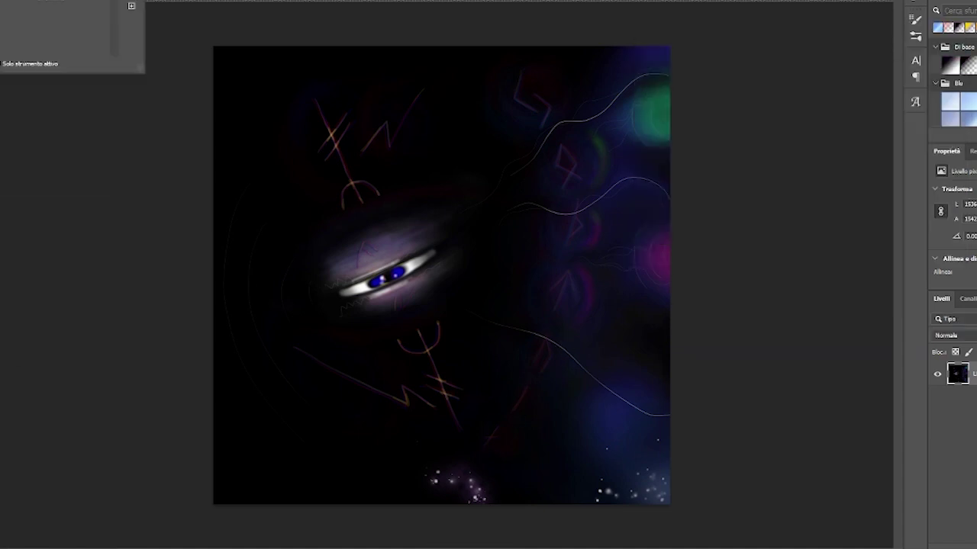
Touch up the rune column and fade the inner ends of the wavy lines into the dark background
key(b)
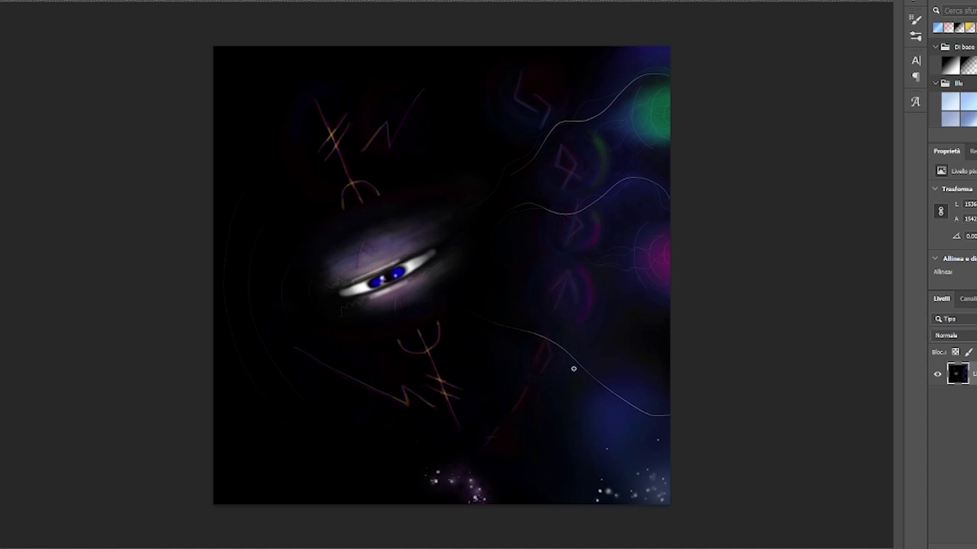
key(v)
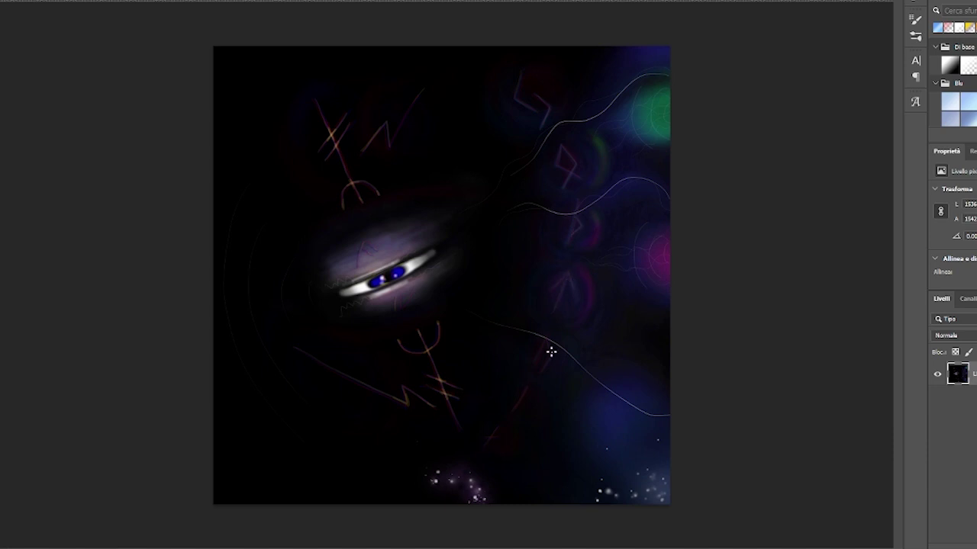
key(b)
key(alt)
key(F5)
key(F5)
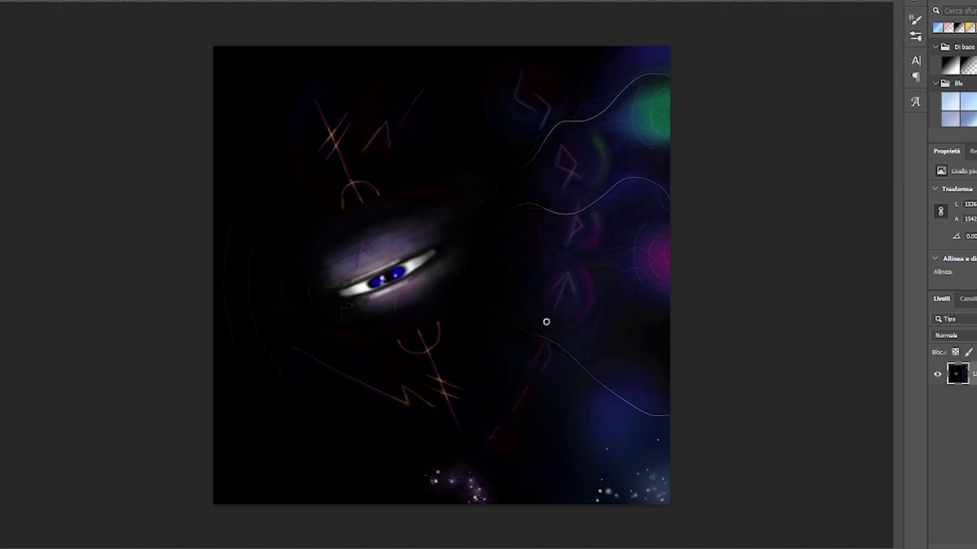
Paint the glow and rune column area black on a new layer and set its blending mode to Saturation
key(bracketright)
key(bracketright)
key(bracketright)
key(ctrl+shift+alt+n)
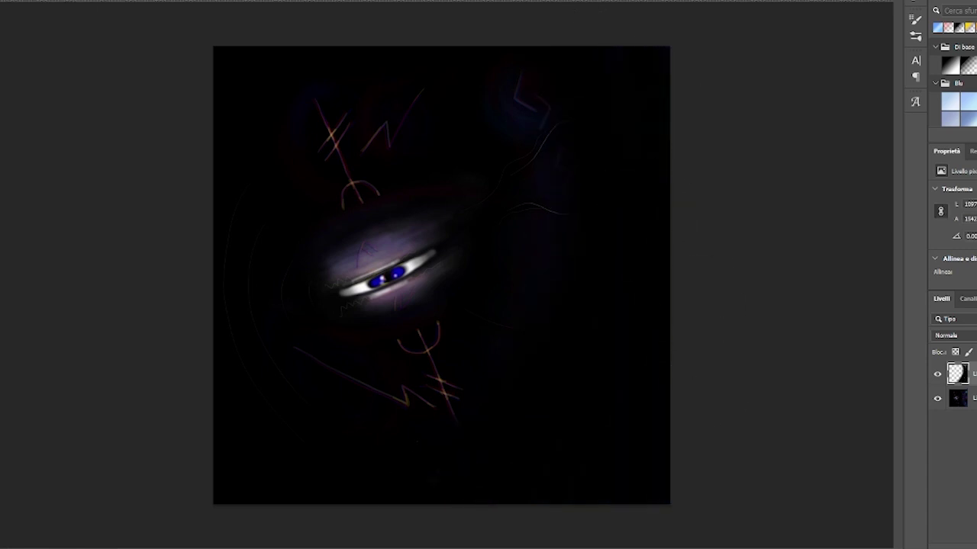
click(946, 335)
click(946, 531)
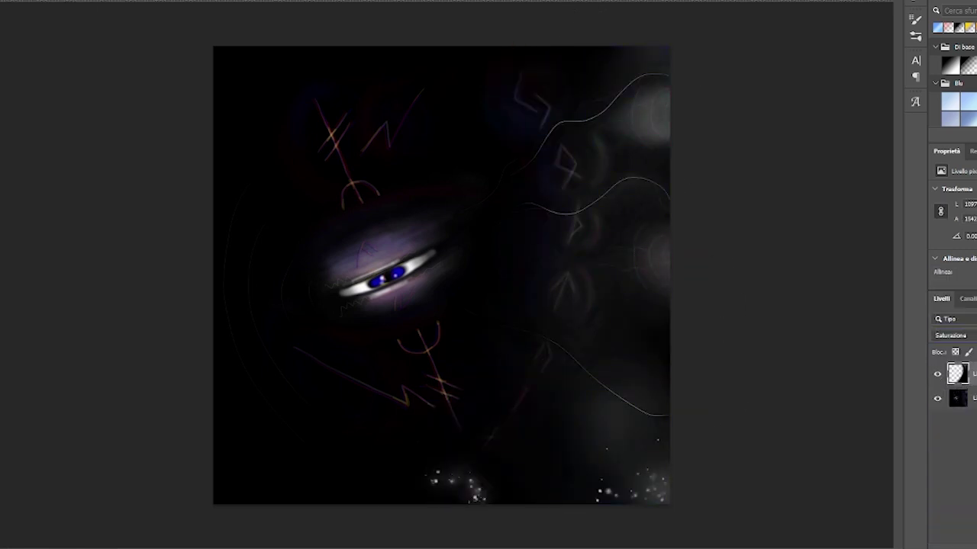
key(ctrl+s)
key(Escape)
key(alt+i)
key(r)
key(b)
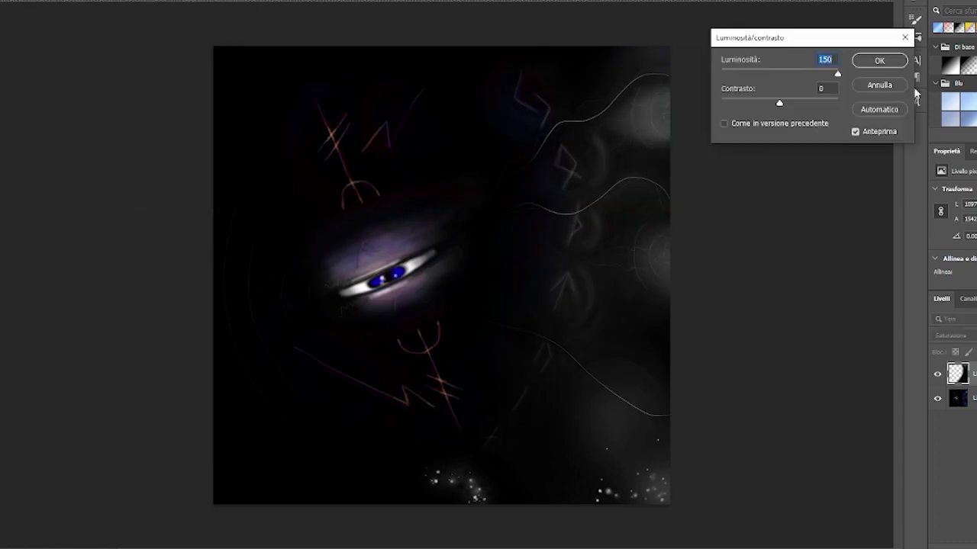
click(878, 84)
key(alt+i)
key(r)
key(b)
key(Escape)
Select the artwork layer below the Saturation layer and raise its brightness
key(alt+bracketleft)
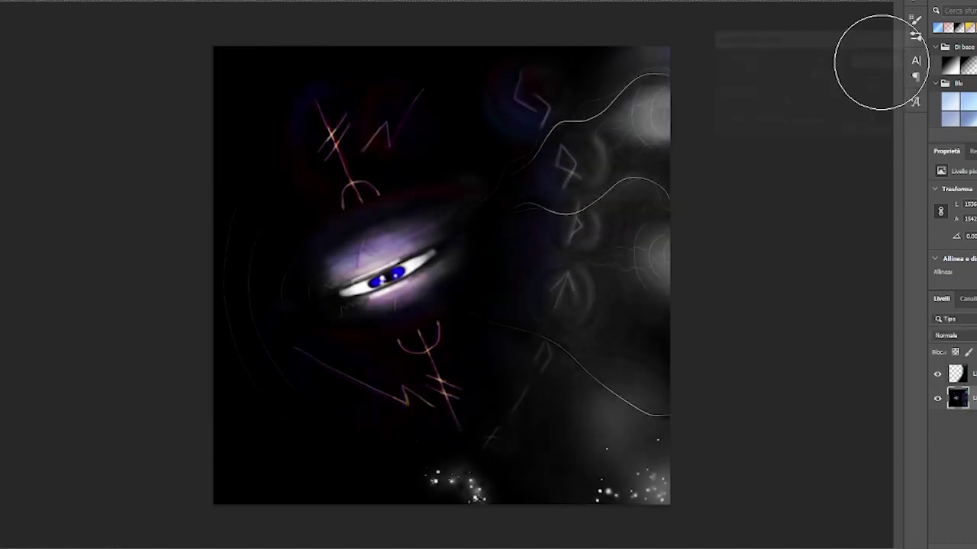
key(alt+i)
key(r)
key(b)
key(Escape)
Increase the artwork layer's saturation to +50 with the Hue/Saturation adjustment
key(alt+i)
key(r)
key(t)
key(Return)
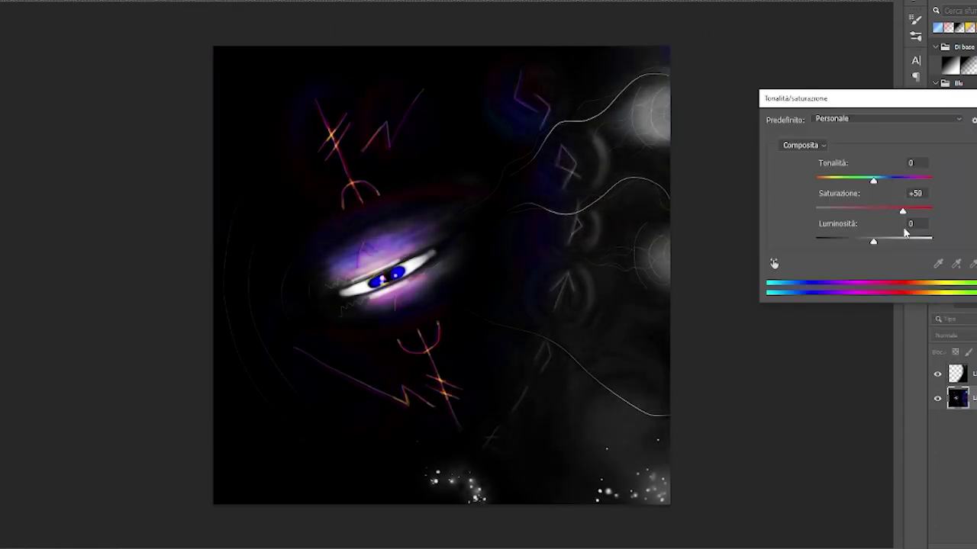